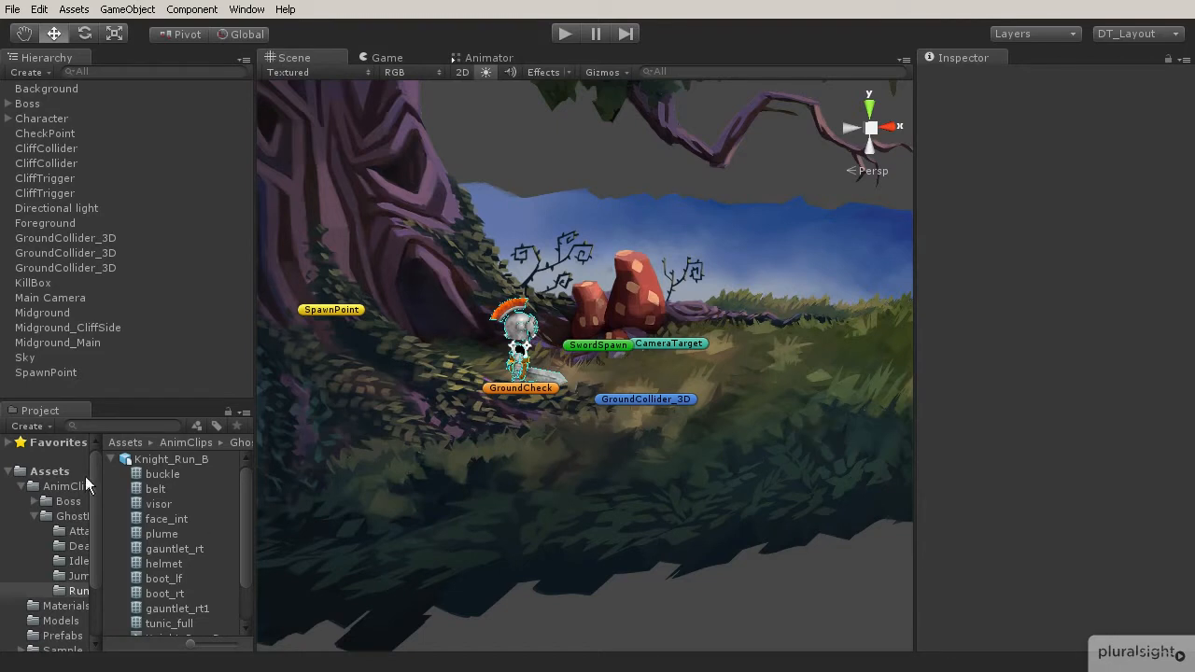
Open the Animator and add a Bool parameter named isGrounded.
left_click(112, 462)
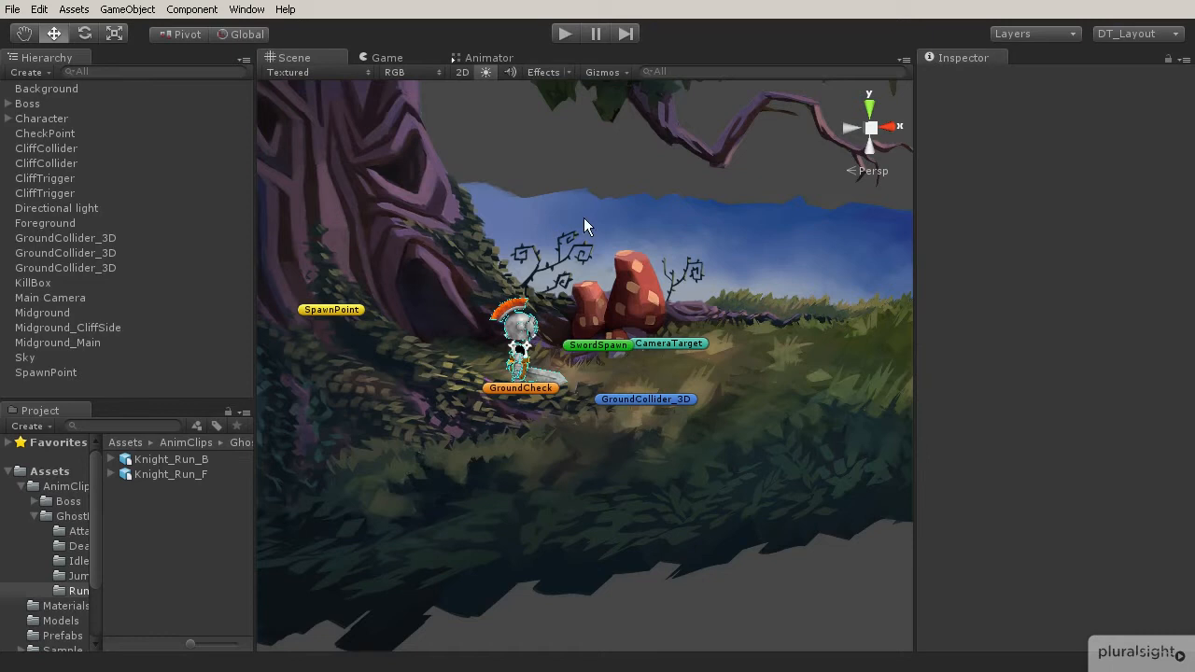
left_click(496, 59)
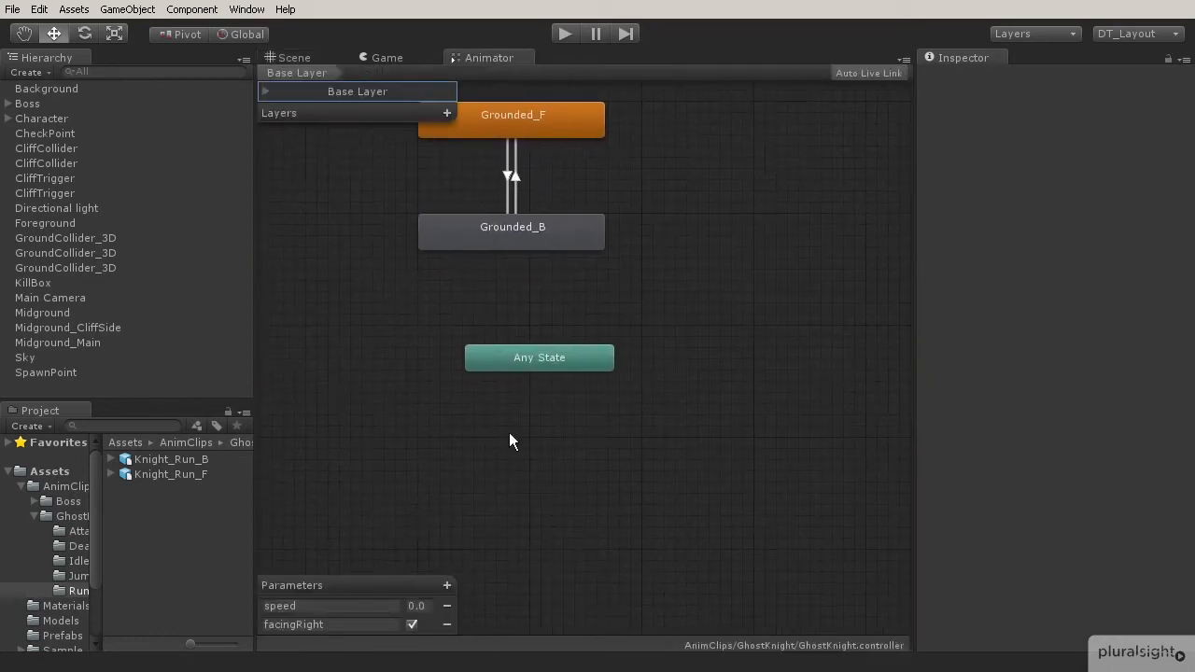
left_click(446, 585)
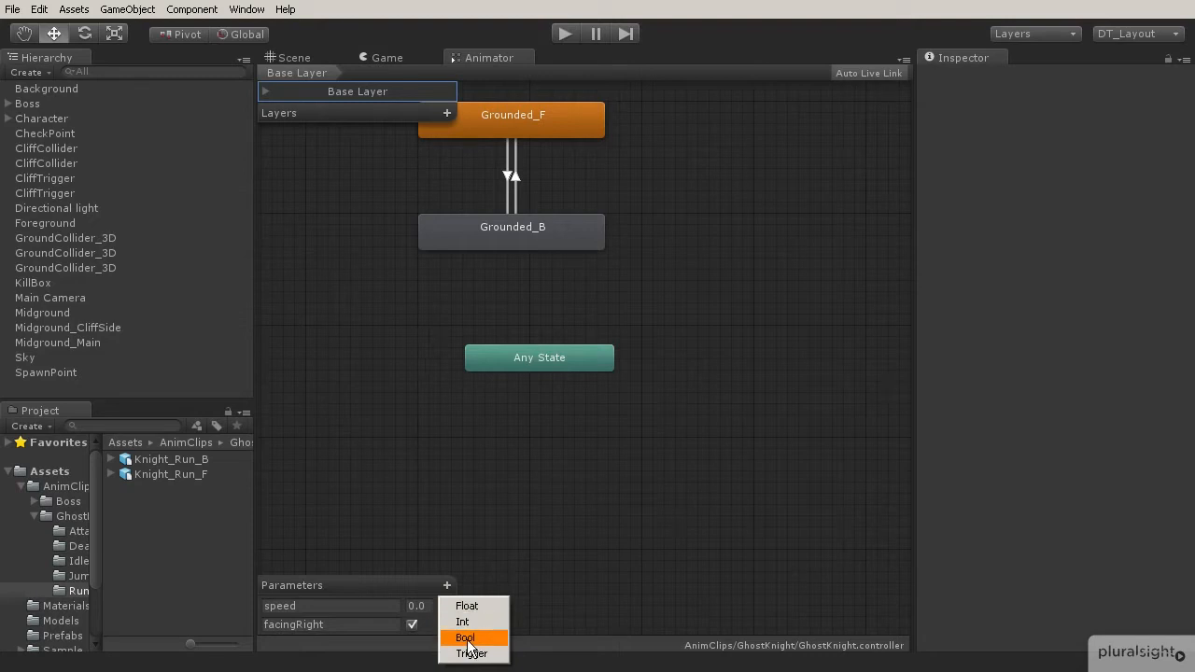
left_click(465, 638)
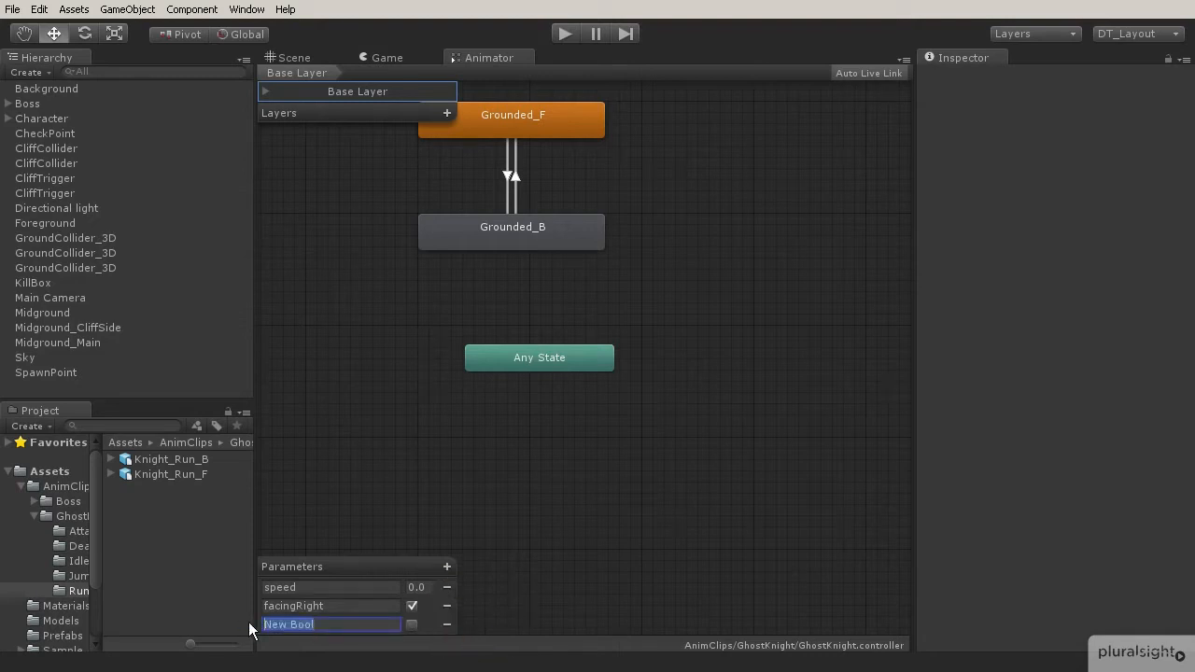
type("isGroune")
key("BackSpace")
type("nded")
Add a Float parameter named vSpeed to the animator parameters.
left_click(446, 567)
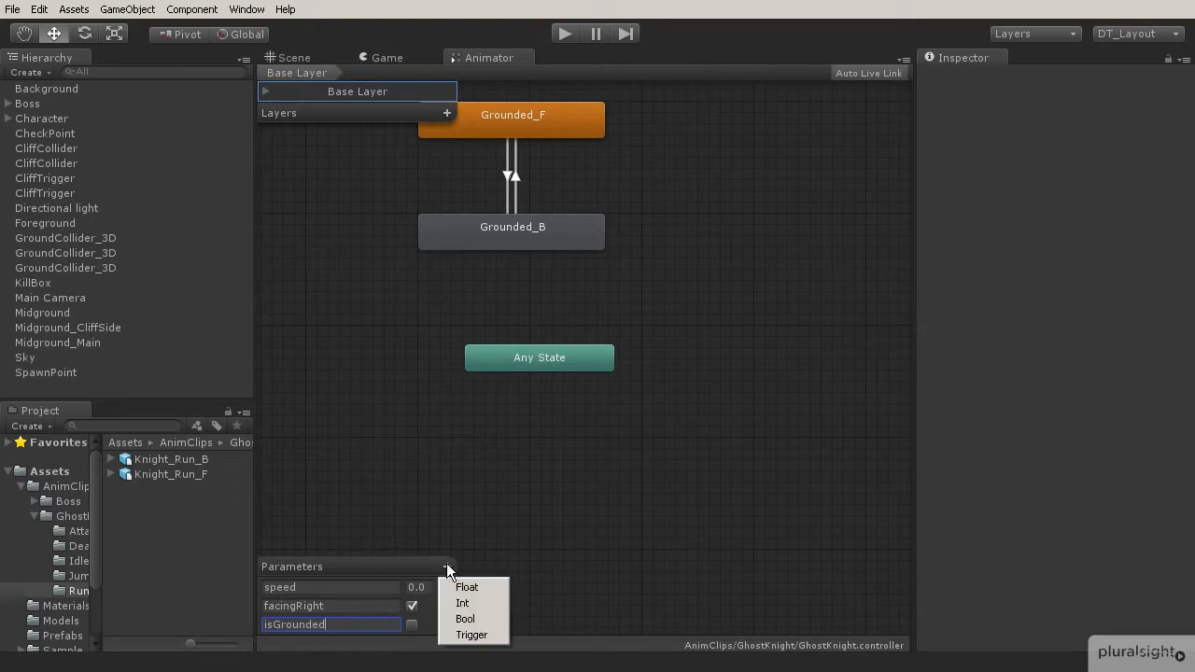
left_click(467, 588)
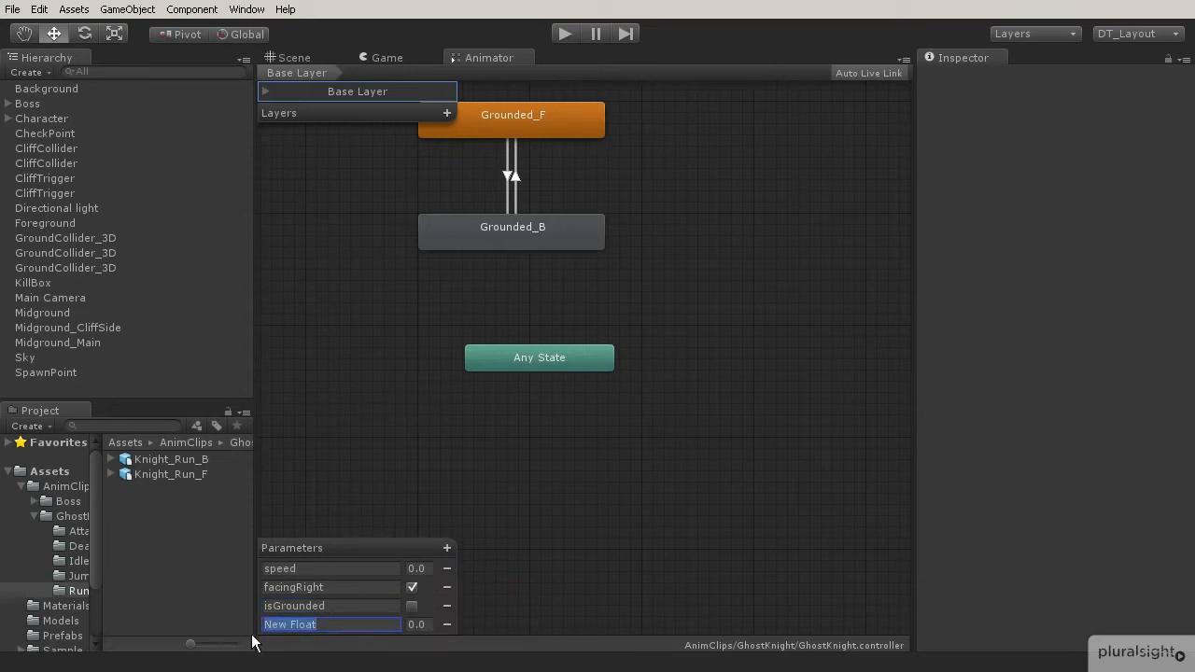
type("vSpeed")
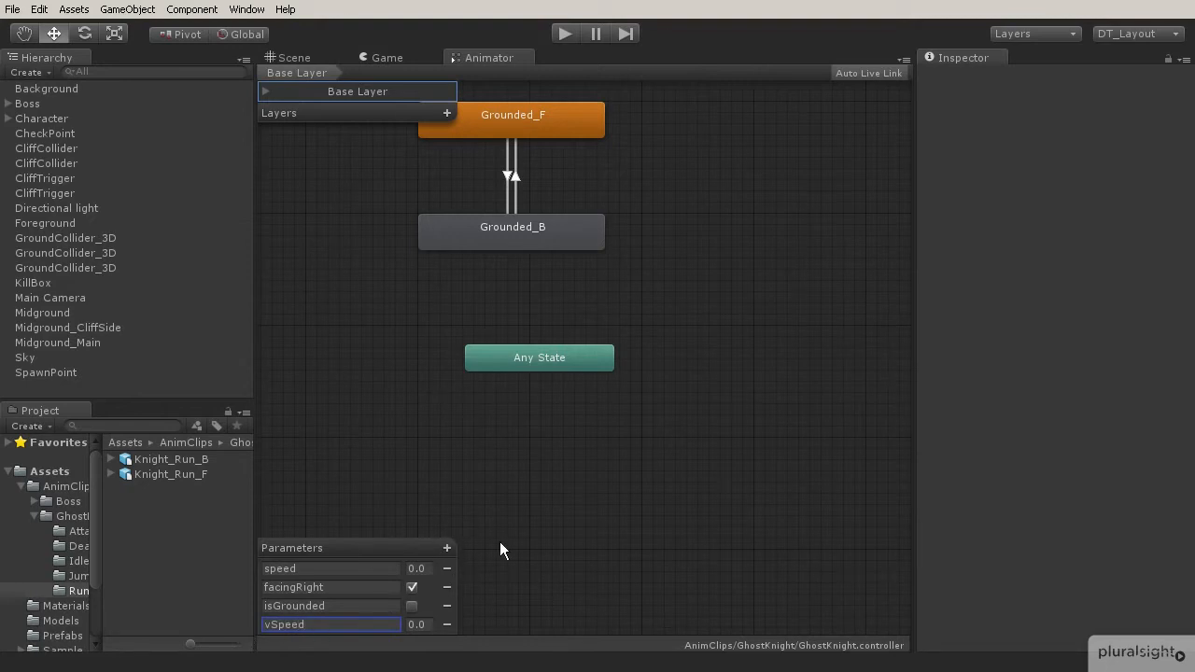
Create a new state from a new blend tree in an empty area of the Base Layer.
middle_click_drag(596, 296, 475, 430)
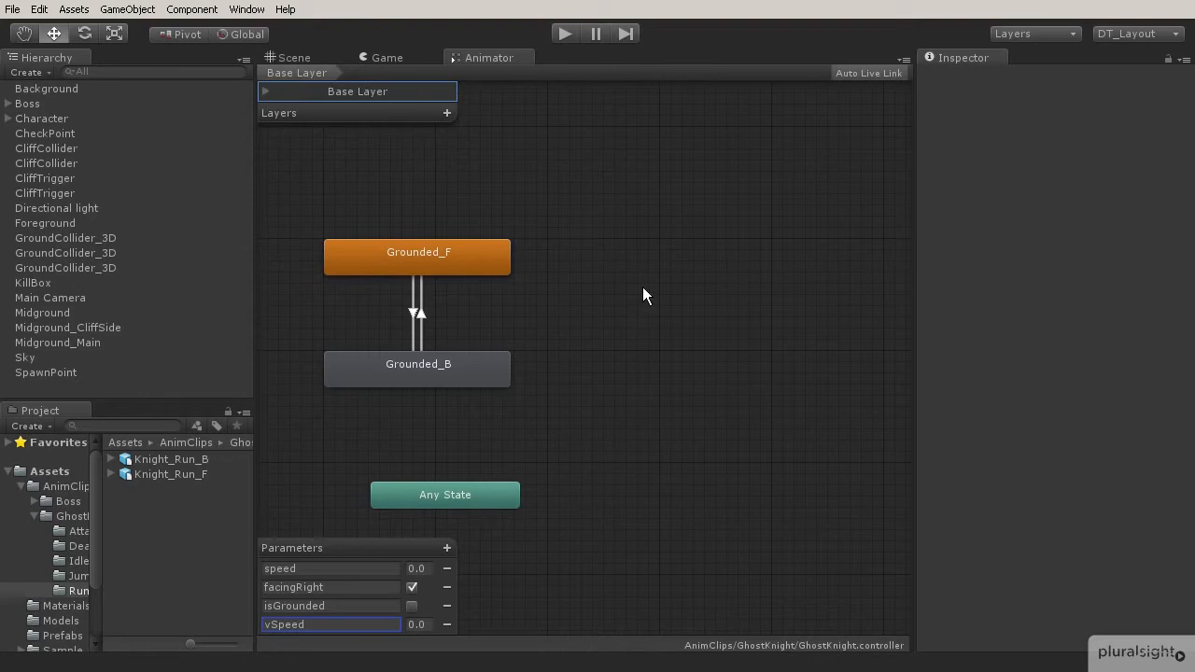
right_click(680, 259)
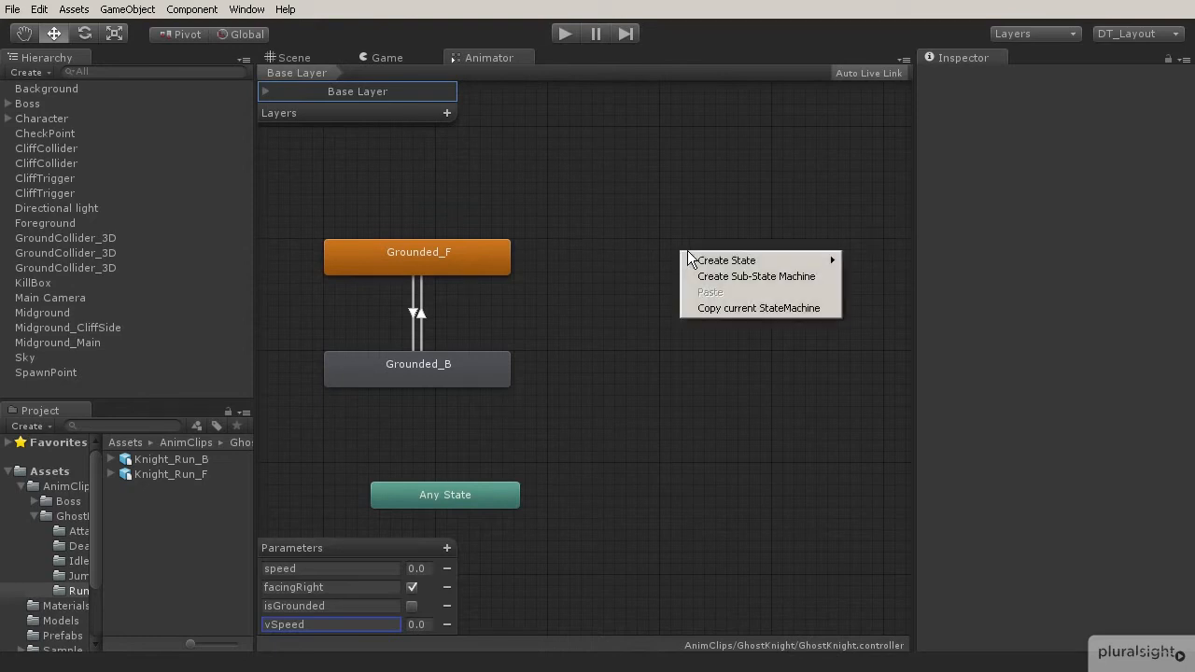
mouse_move(821, 261)
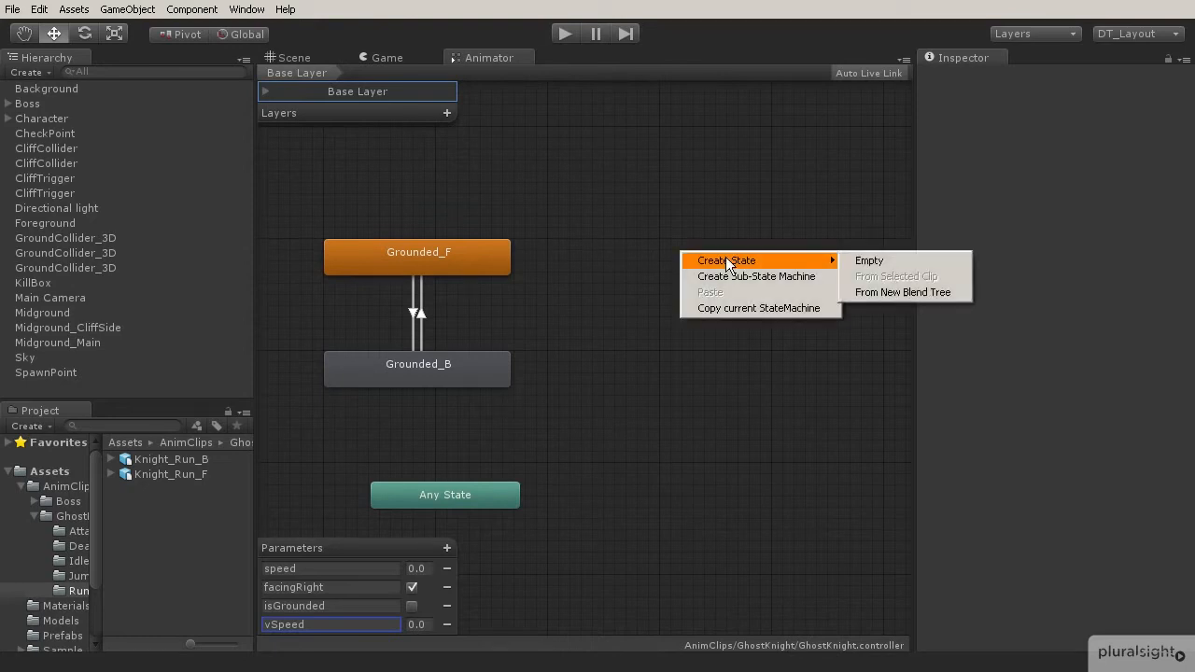
left_click(889, 292)
left_click(793, 265)
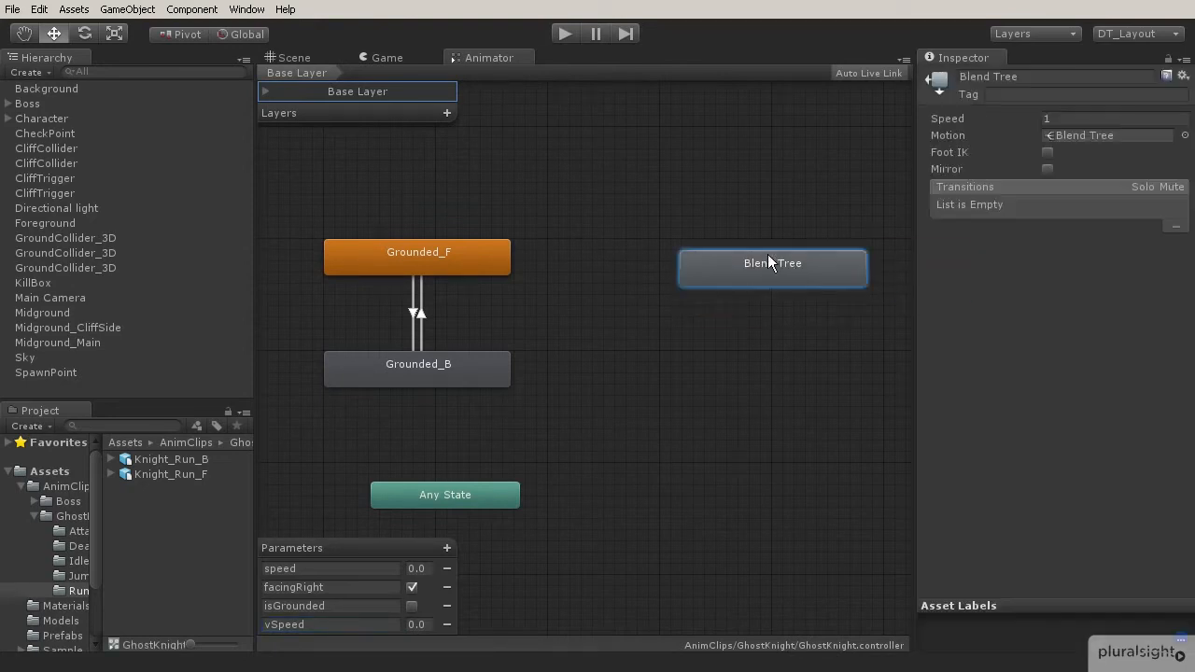
Rename the new blend tree state Airborne_F.
left_click(1016, 77)
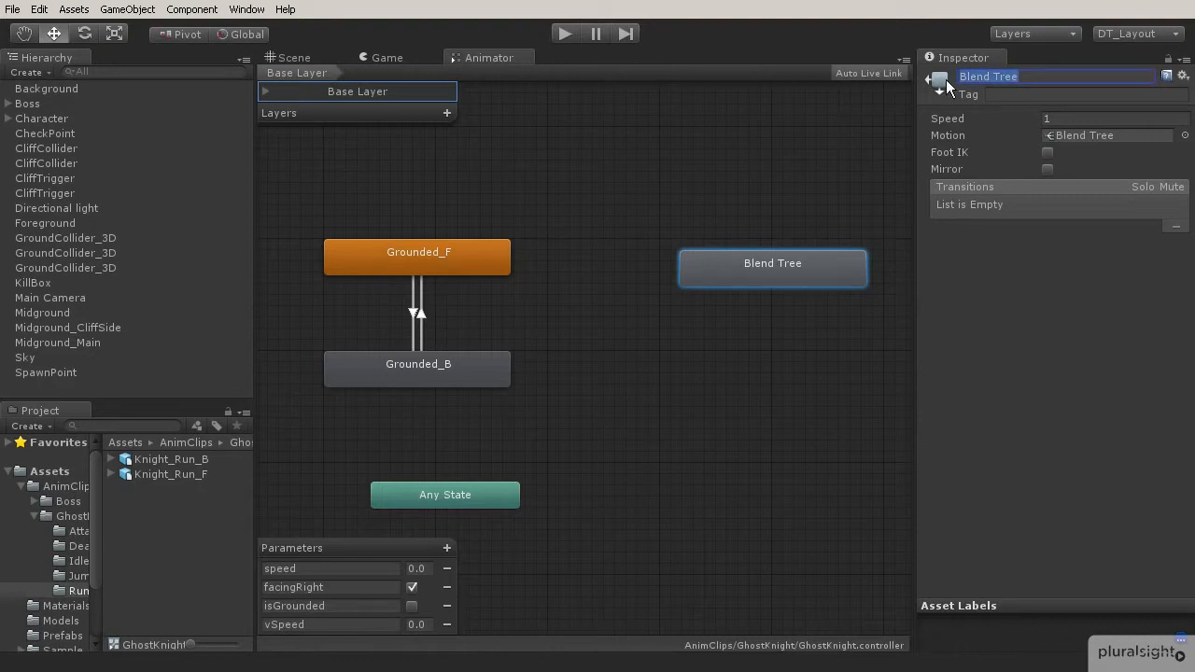
type("Airborne_F")
key("Return")
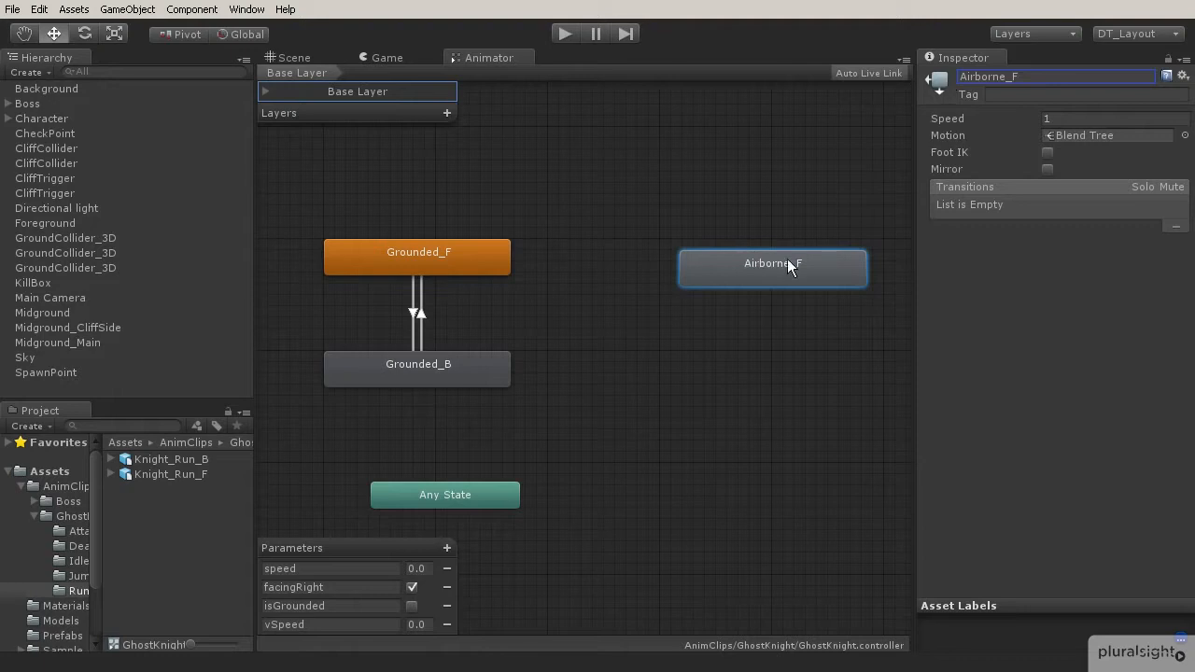
Open the Airborne_F blend tree and set its blend parameter to vSpeed.
left_click_drag(786, 256, 778, 246)
double_click(744, 252)
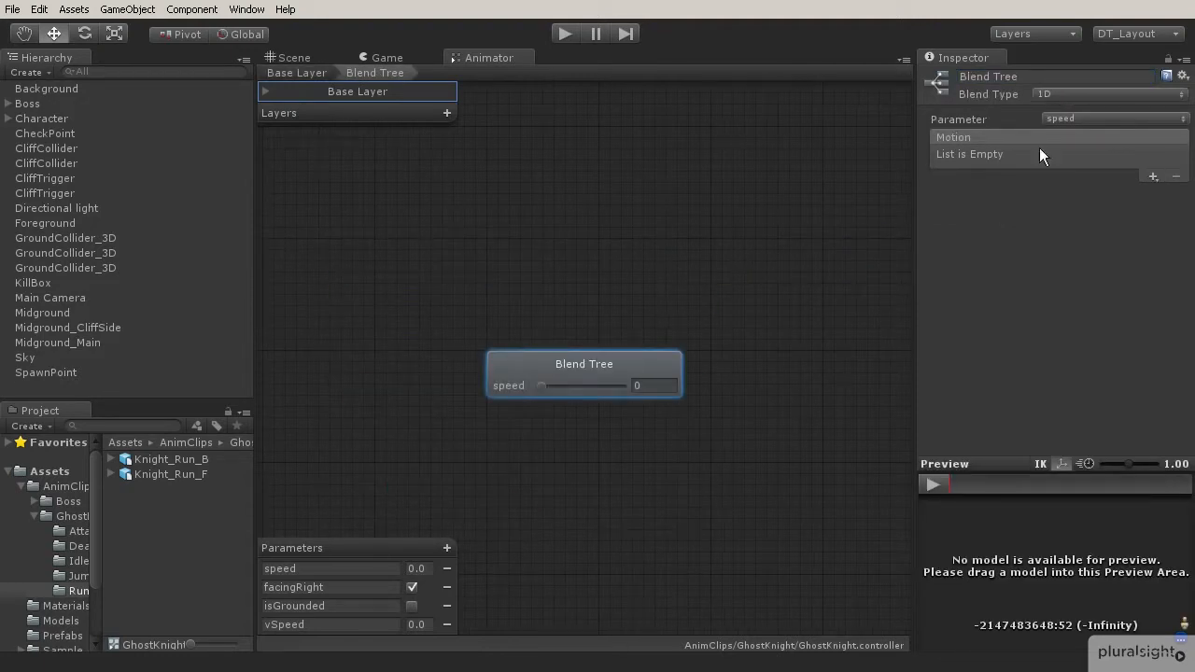
left_click(1072, 117)
left_click(1066, 150)
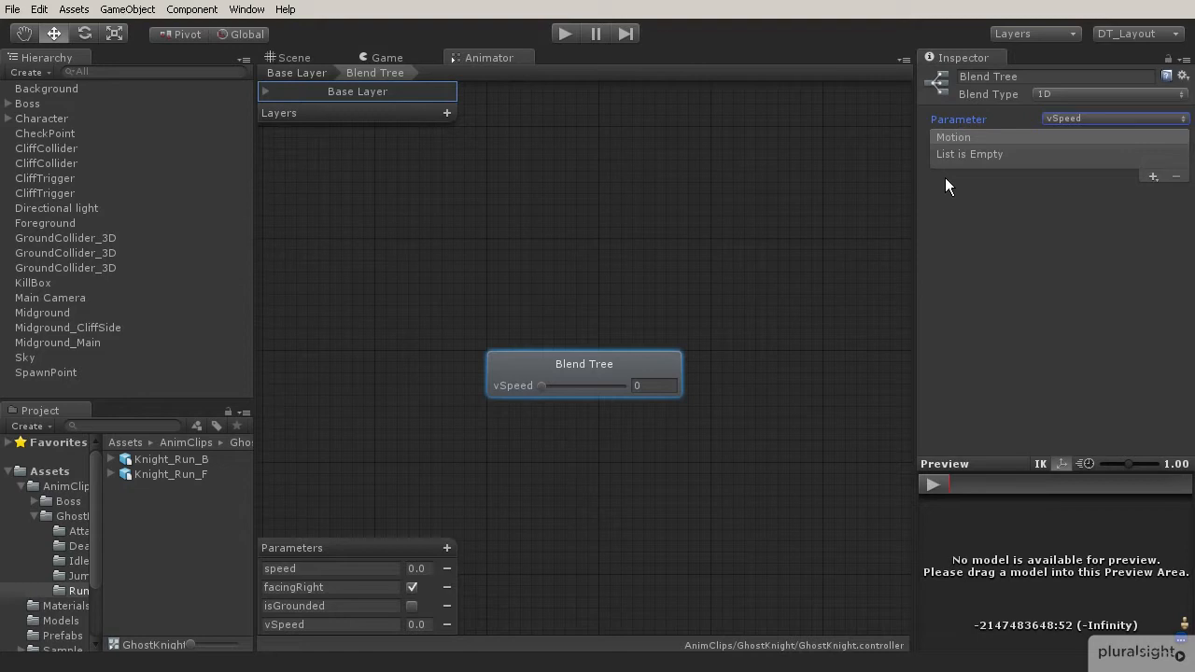
Add five motion fields to the blend tree.
left_click(1153, 176)
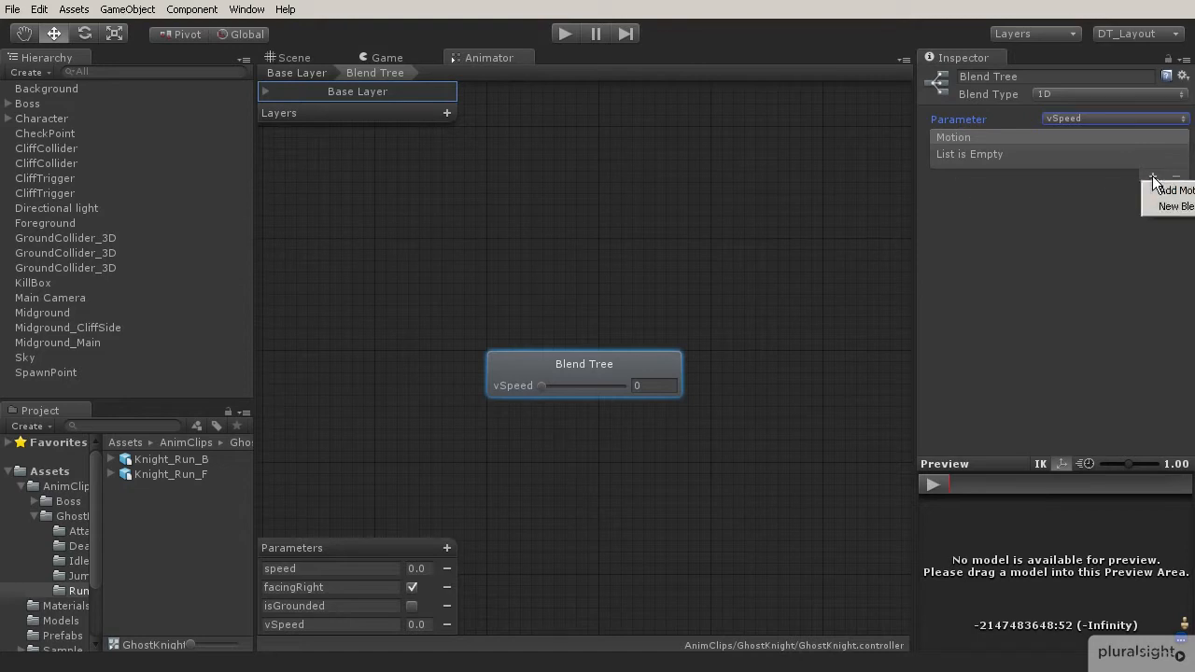
left_click(1162, 189)
left_click(1153, 176)
left_click(1167, 190)
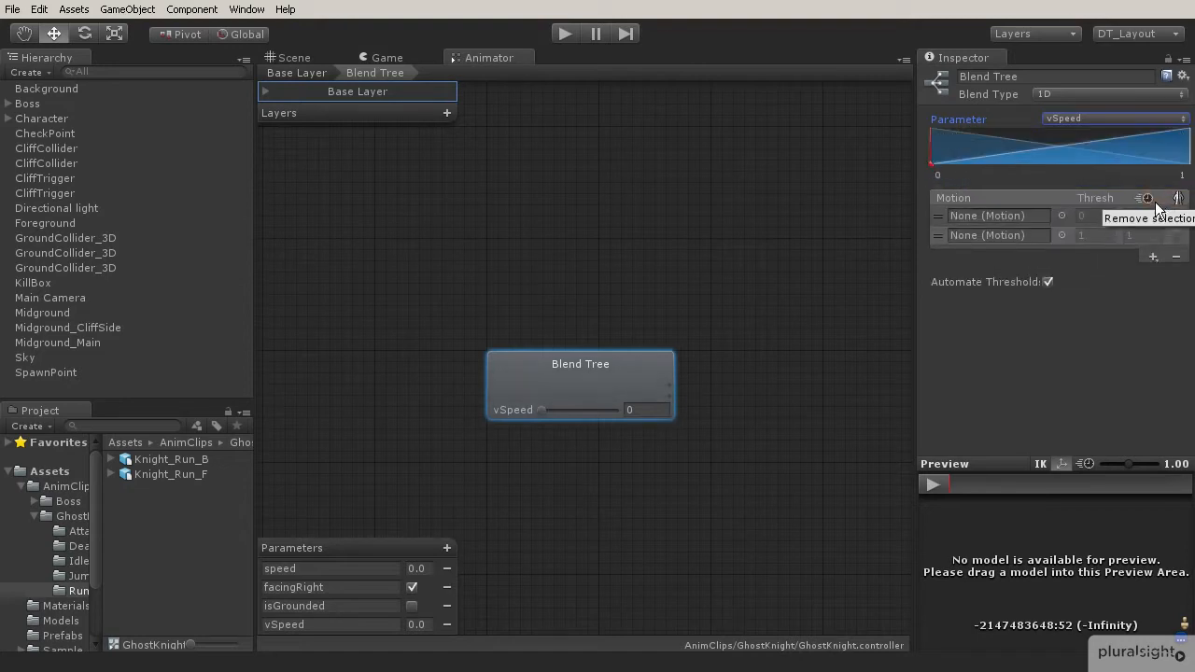
left_click(1153, 256)
left_click(1167, 270)
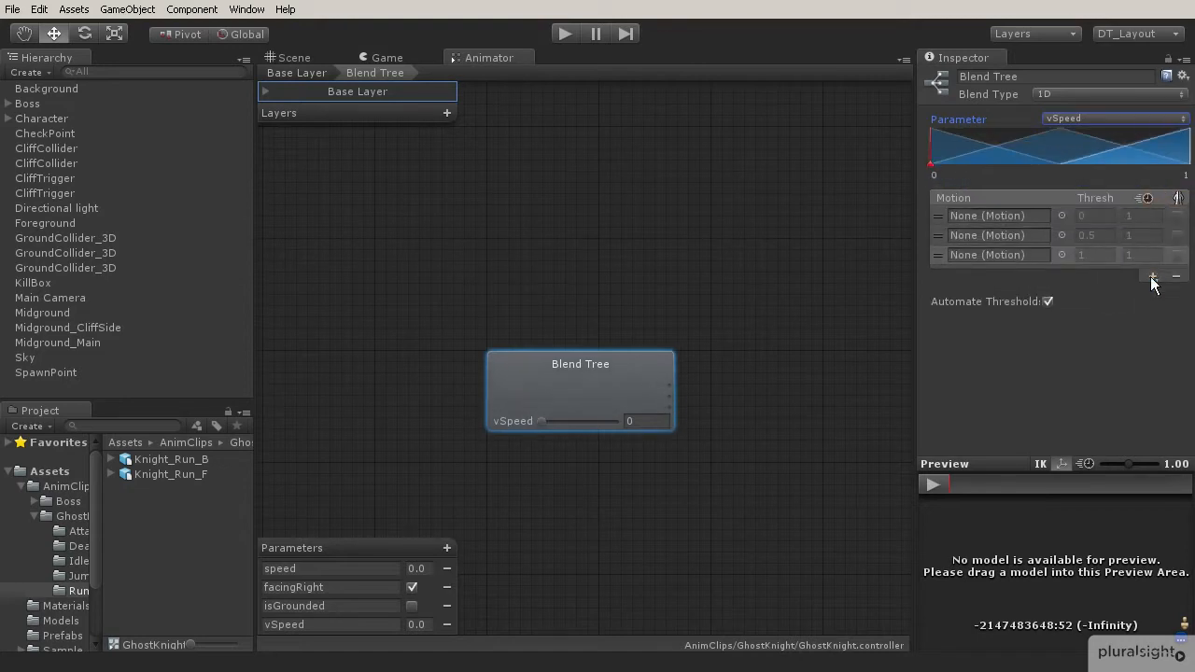
left_click(1153, 277)
left_click(1169, 291)
left_click(1153, 297)
left_click(1169, 310)
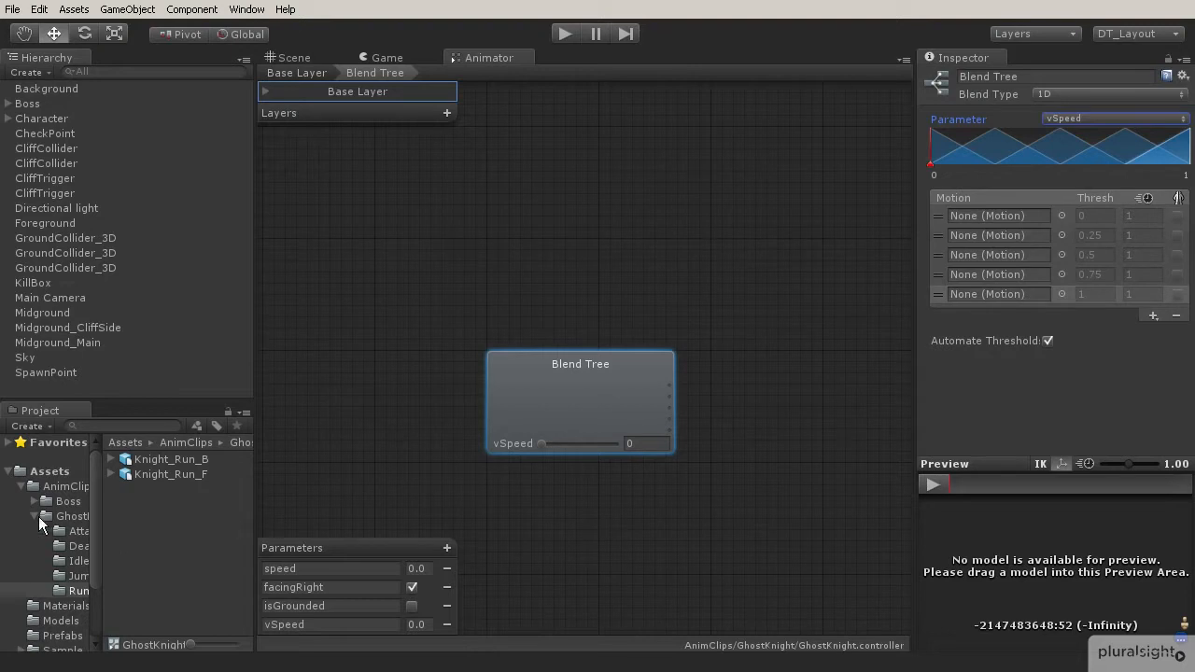
Assign the Knight_Jump_04_F clip from the Jump folder to the first motion field.
left_click(60, 576)
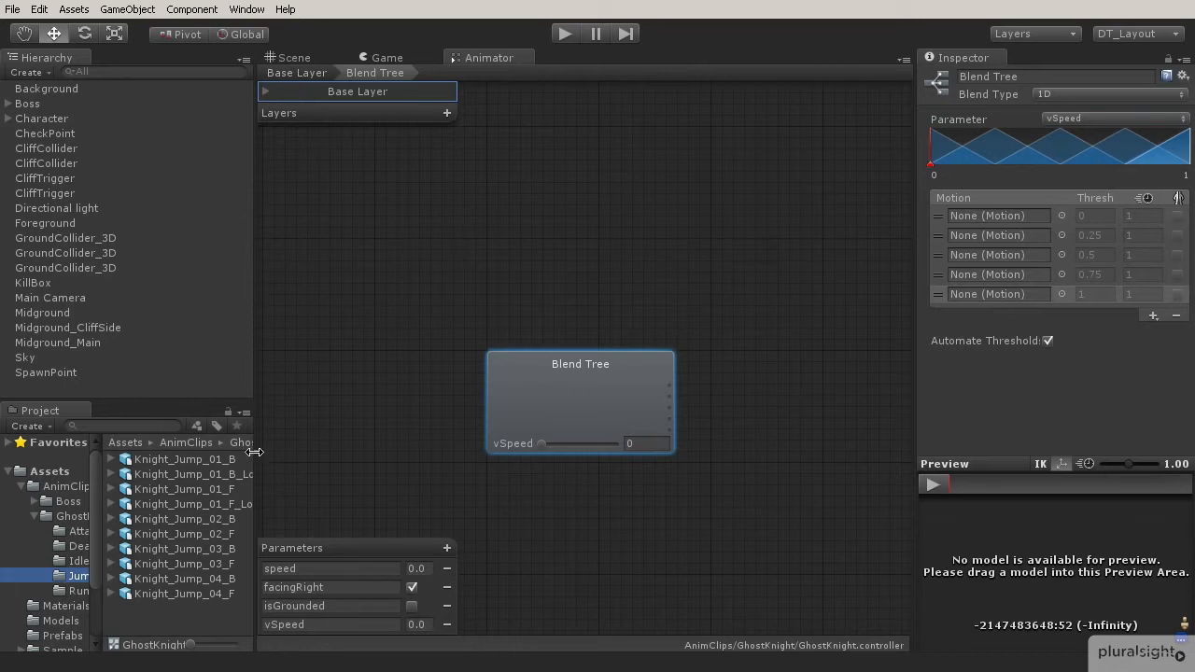
left_click_drag(254, 448, 279, 447)
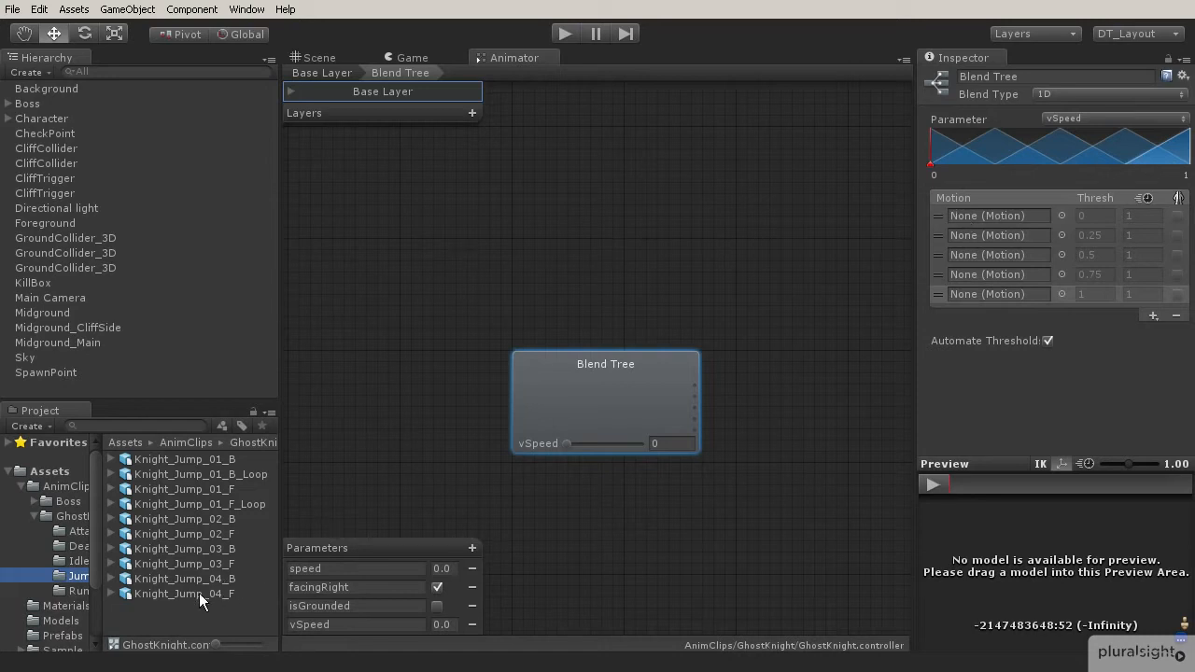
left_click(111, 593)
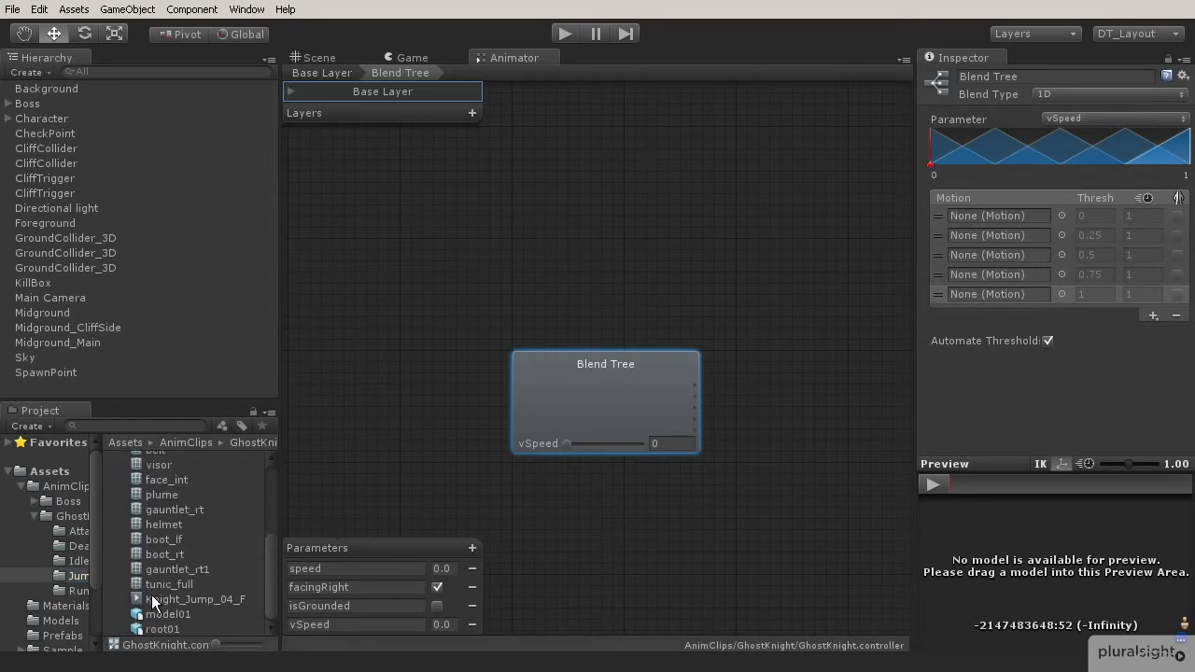
left_click_drag(158, 603, 974, 216)
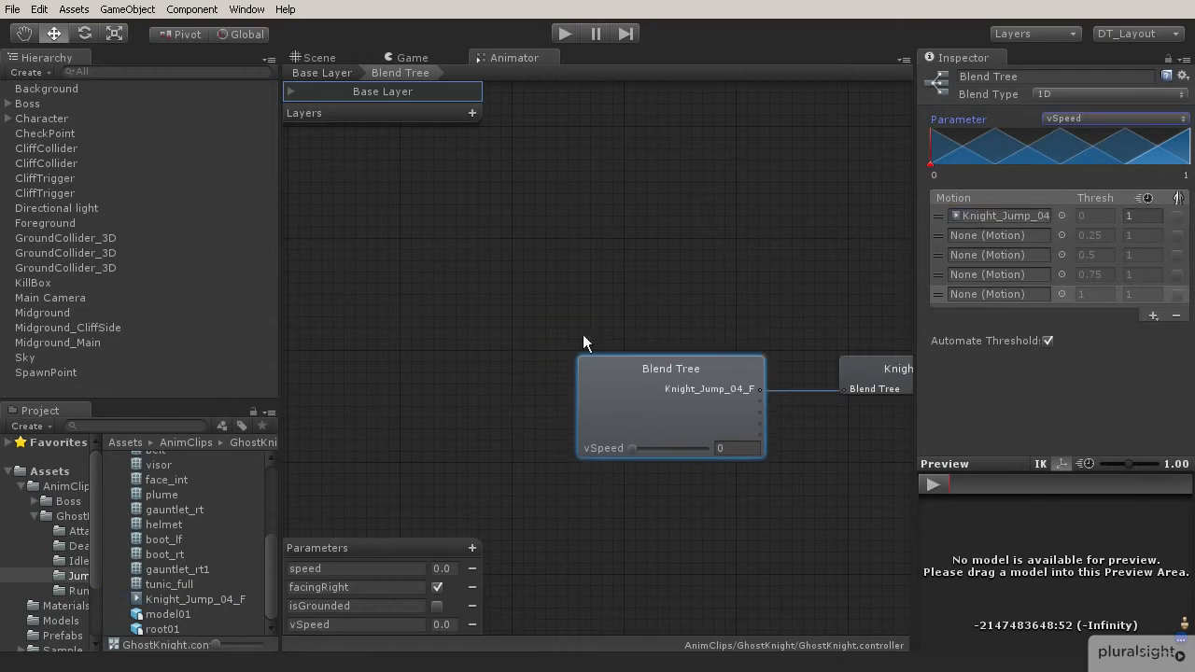
Assign the Knight_Jump_03_F clip to the second motion field.
scroll(128, 526, "up", 2)
left_click(111, 531)
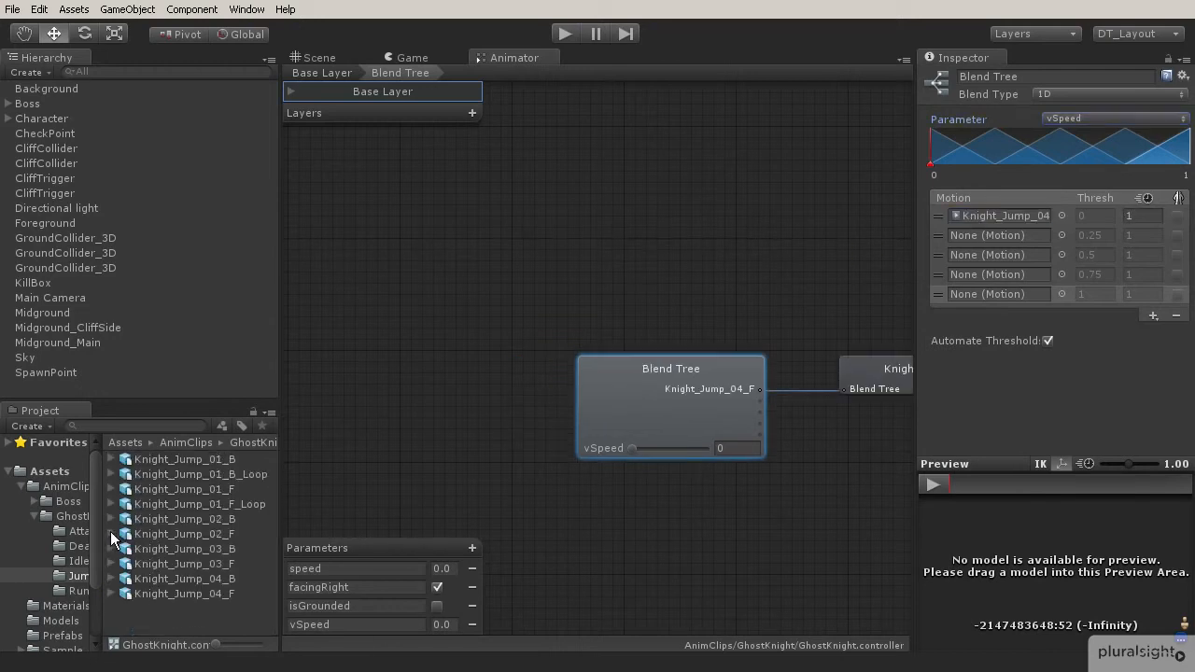
left_click(111, 564)
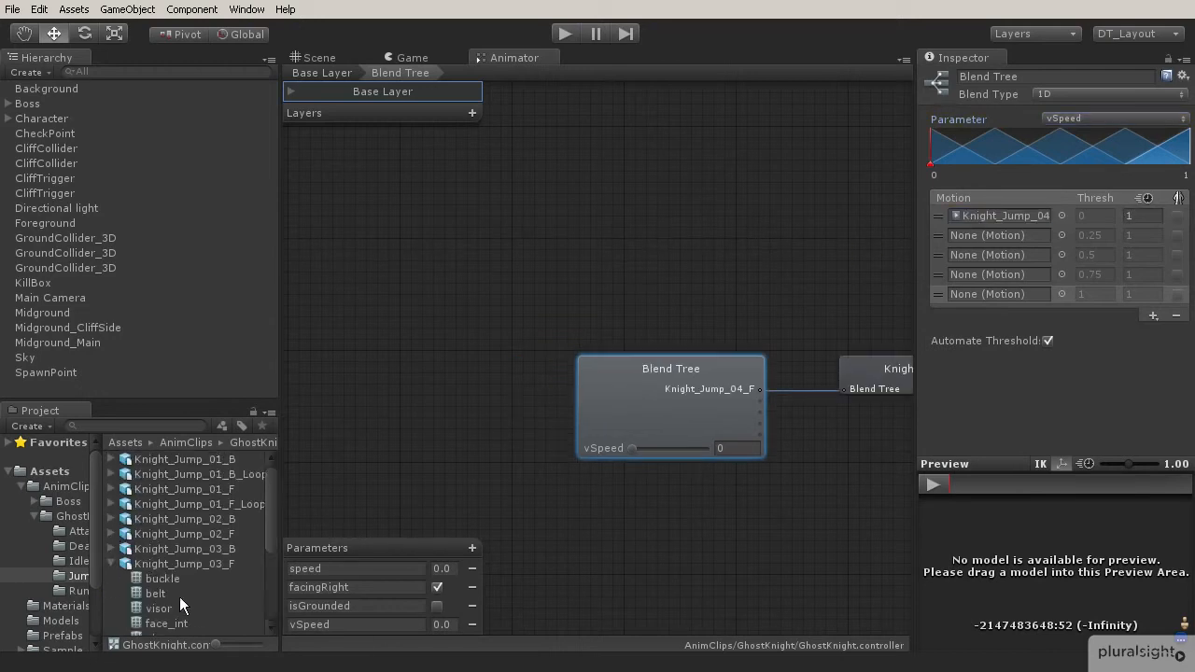
left_click_drag(183, 578, 971, 236)
Assign the Knight_Jump_02_F clip to the third motion field.
scroll(167, 528, "up", 3)
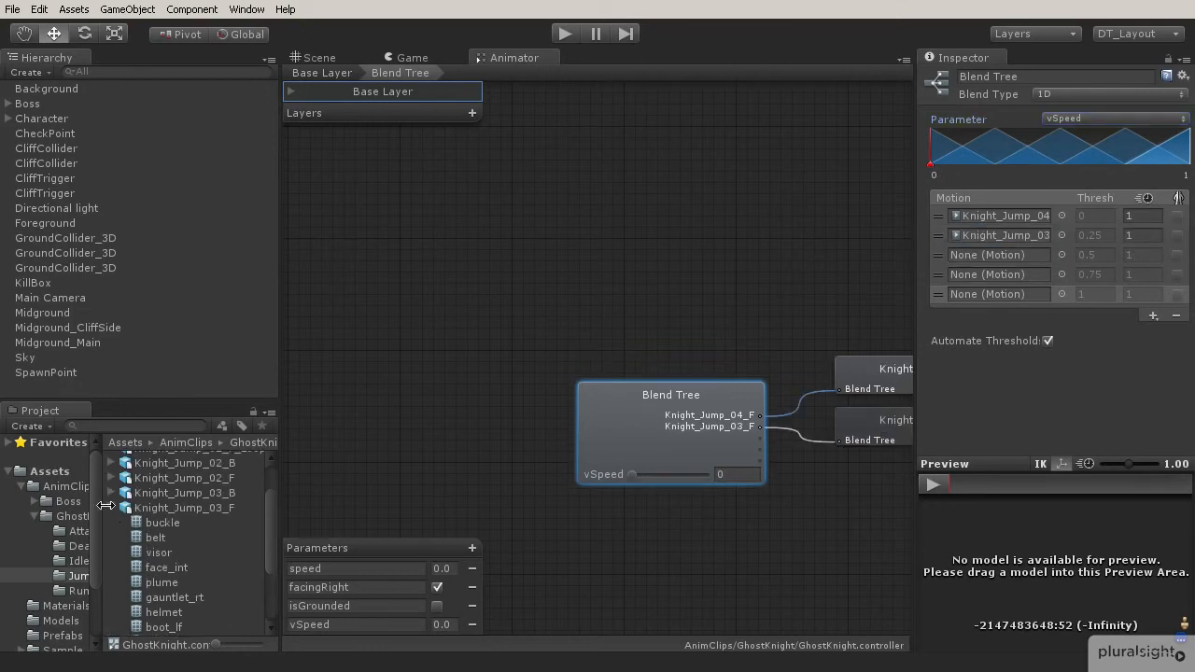
left_click(111, 508)
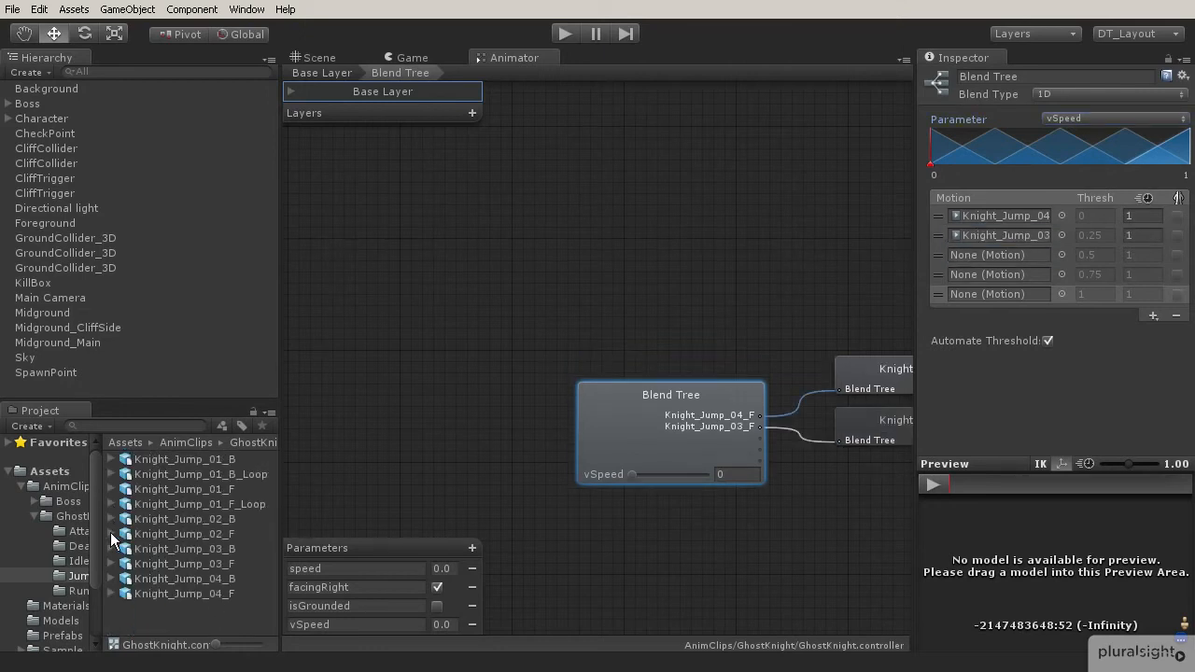
left_click(112, 534)
scroll(208, 597, "down", 4)
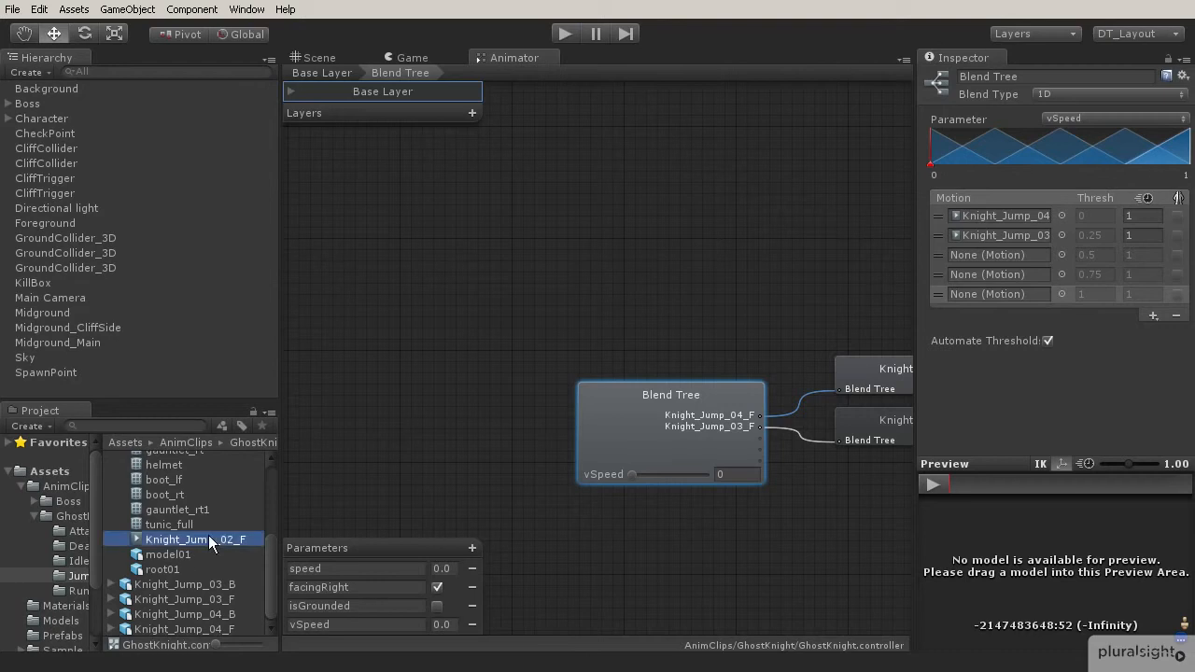
left_click_drag(208, 538, 980, 255)
Assign the Knight_Jump_01_F_Loop clip to the fourth motion field.
scroll(121, 523, "up", 3)
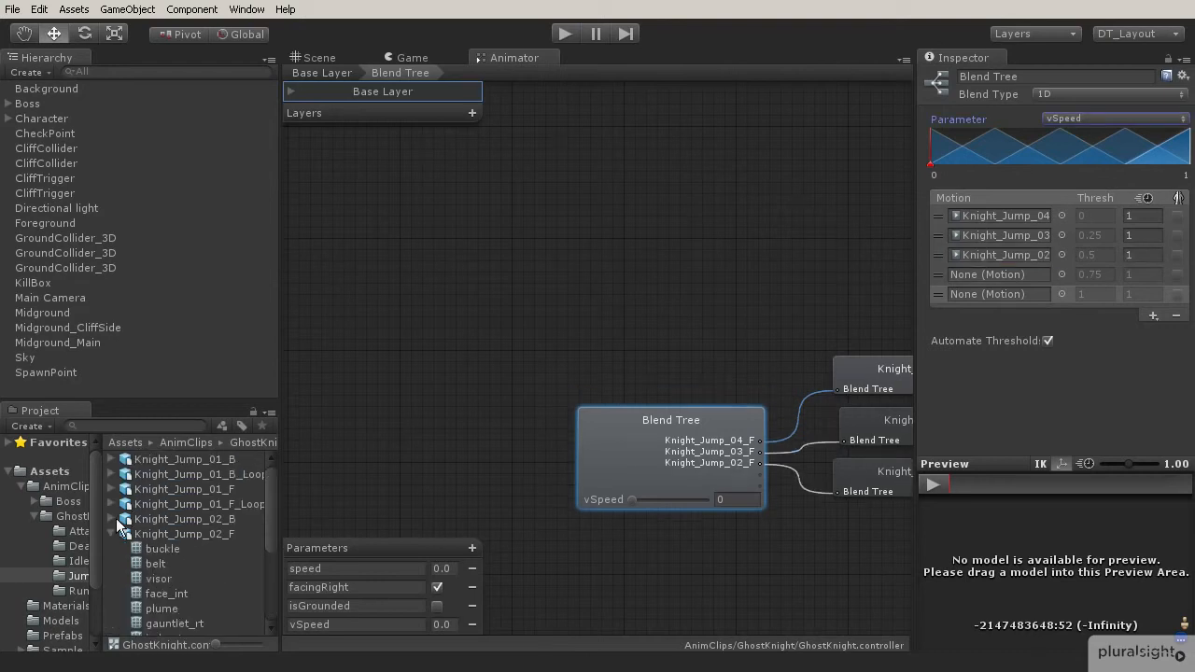
left_click(111, 534)
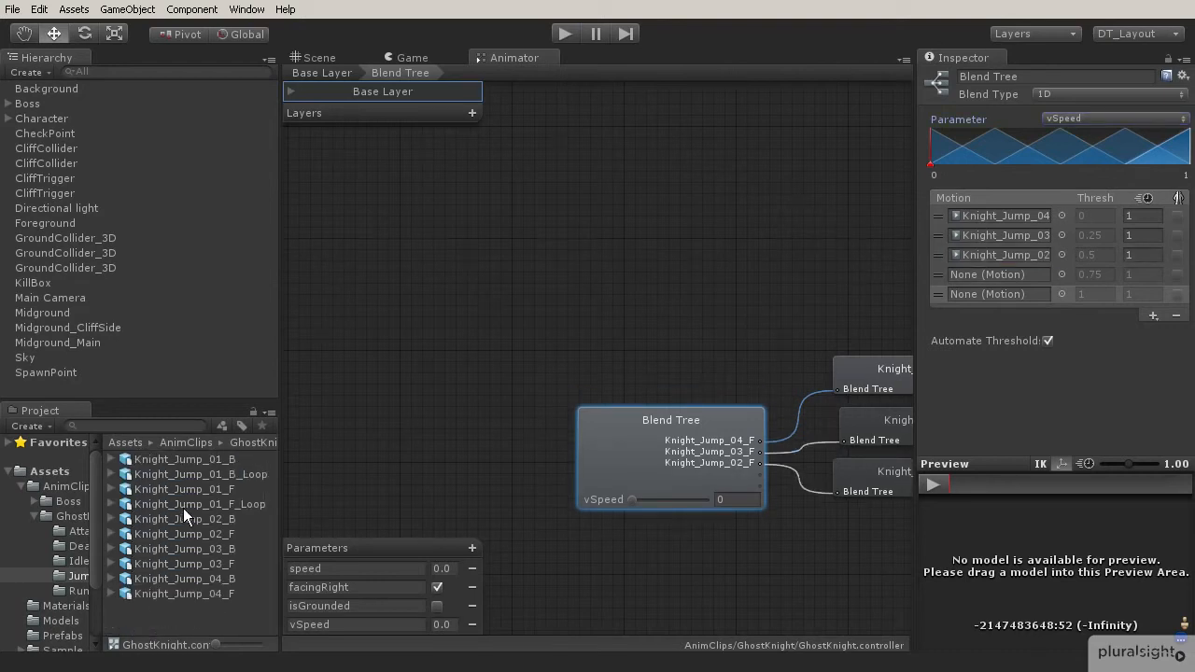
left_click(111, 504)
scroll(166, 561, "down", 5)
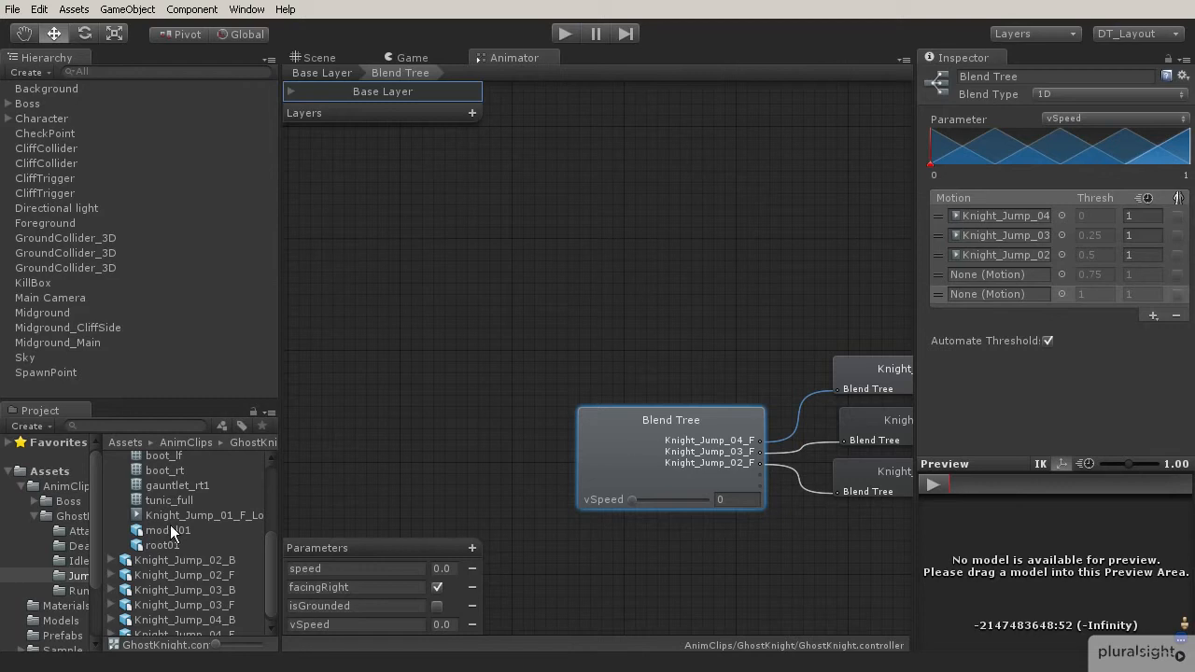
left_click_drag(171, 516, 980, 275)
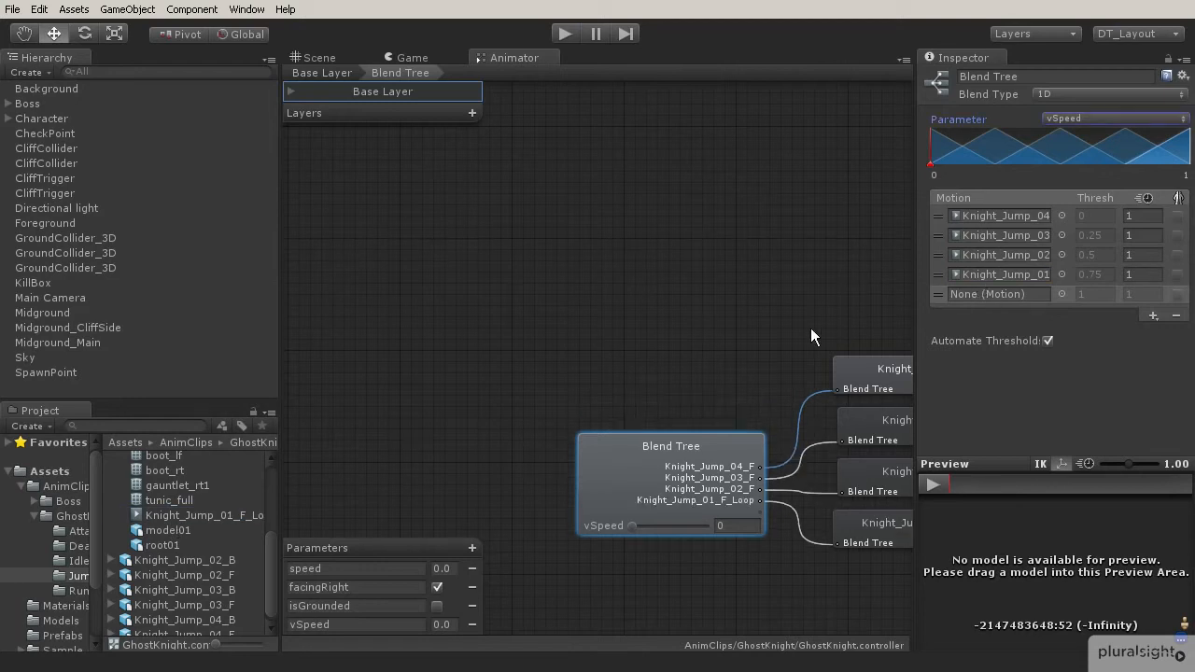
Assign the Knight_Jump_01_F clip from the Jump folder to the fifth motion field of the blend tree.
scroll(161, 525, "up", 3)
left_click(112, 506)
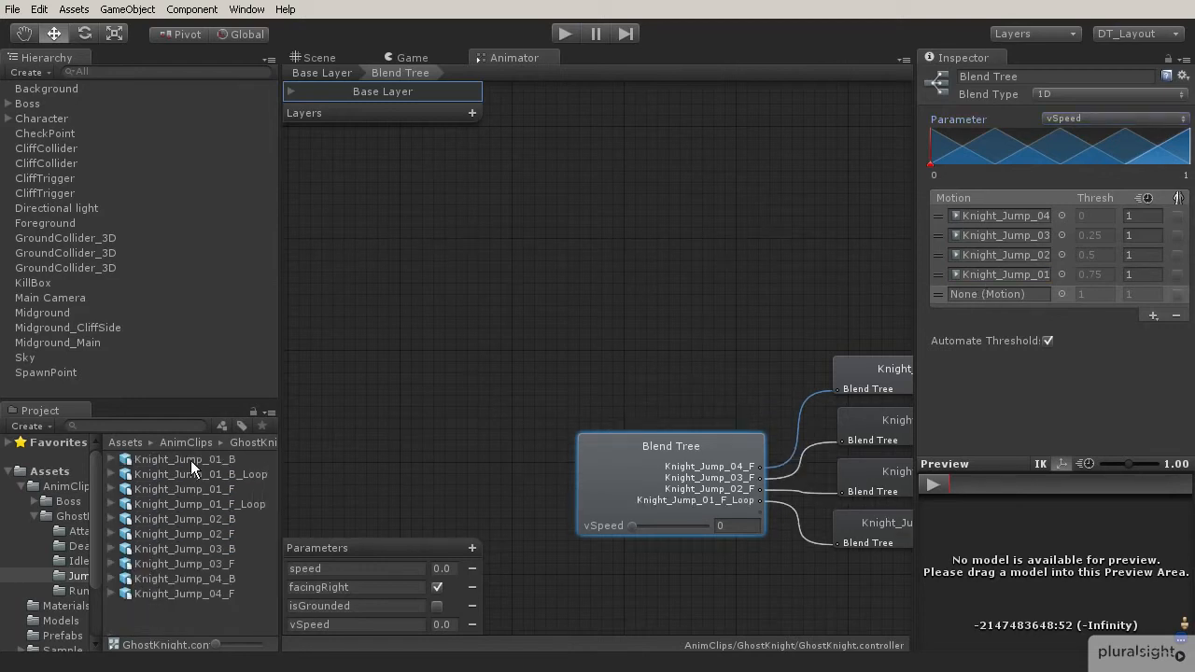
left_click(186, 488)
left_click(111, 489)
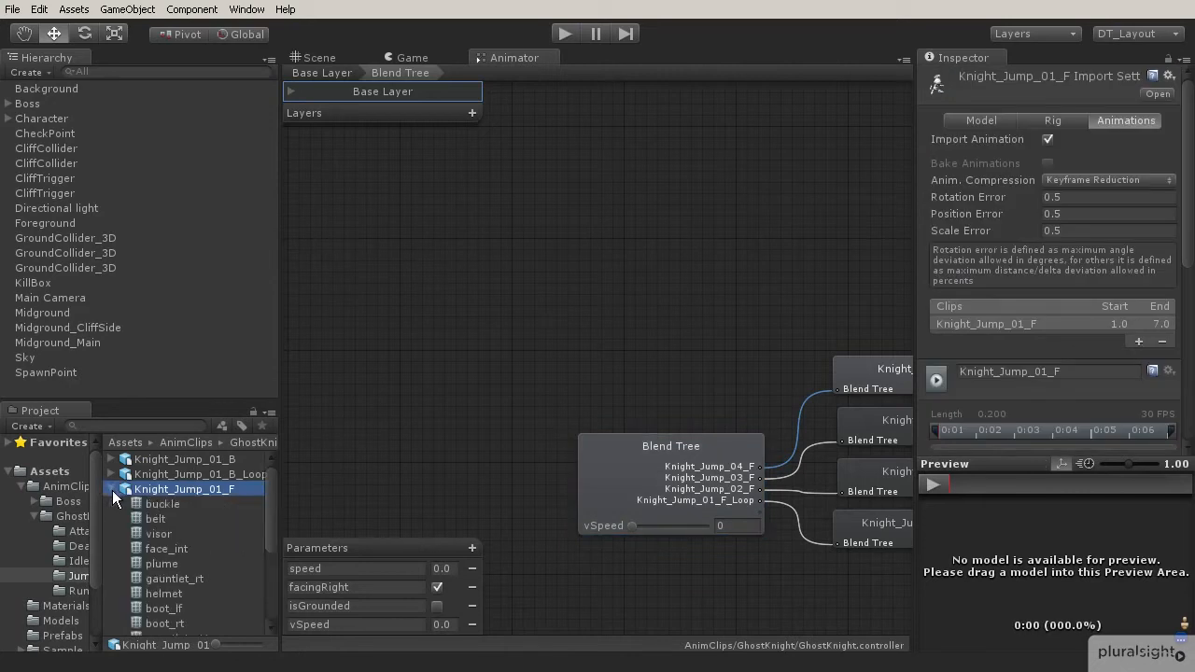
left_click(704, 467)
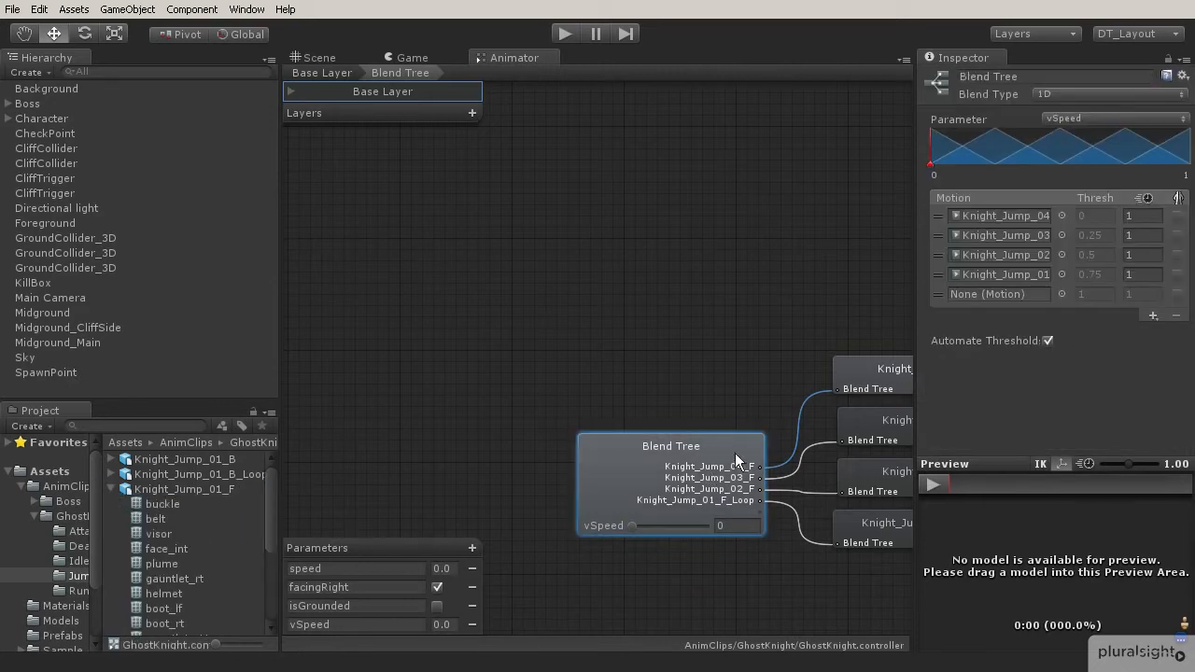
scroll(180, 495, "down", 5)
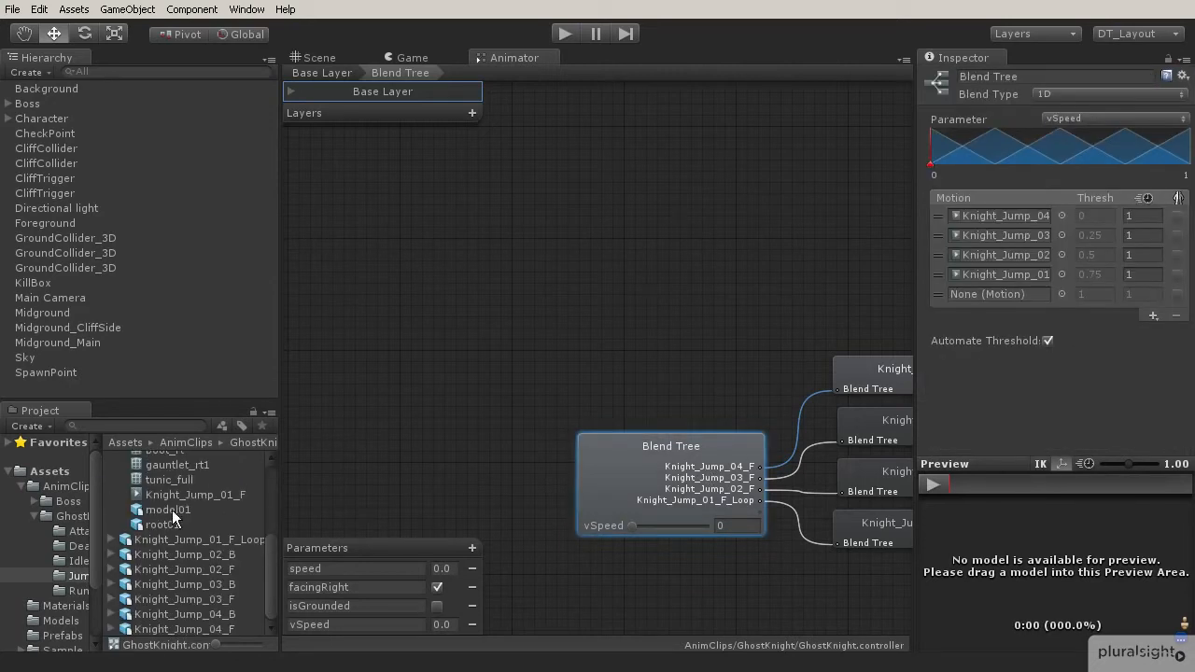
left_click_drag(182, 495, 977, 309)
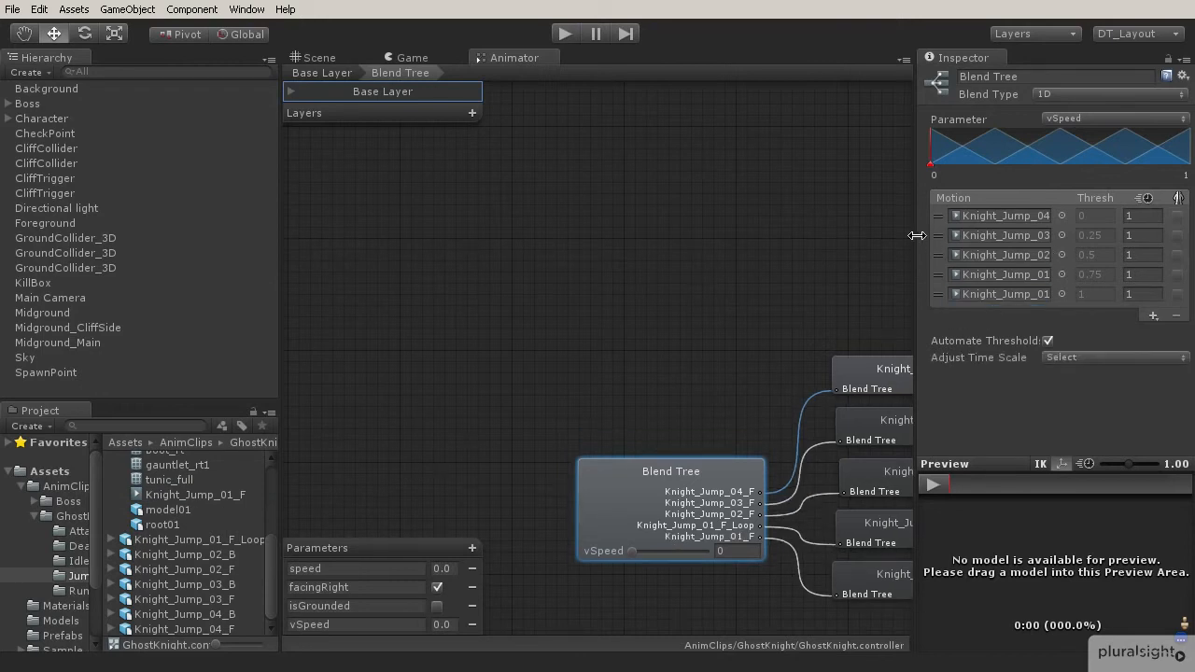
Widen the Inspector and turn off Automate Thresholds for the blend tree.
left_click_drag(916, 236, 832, 244)
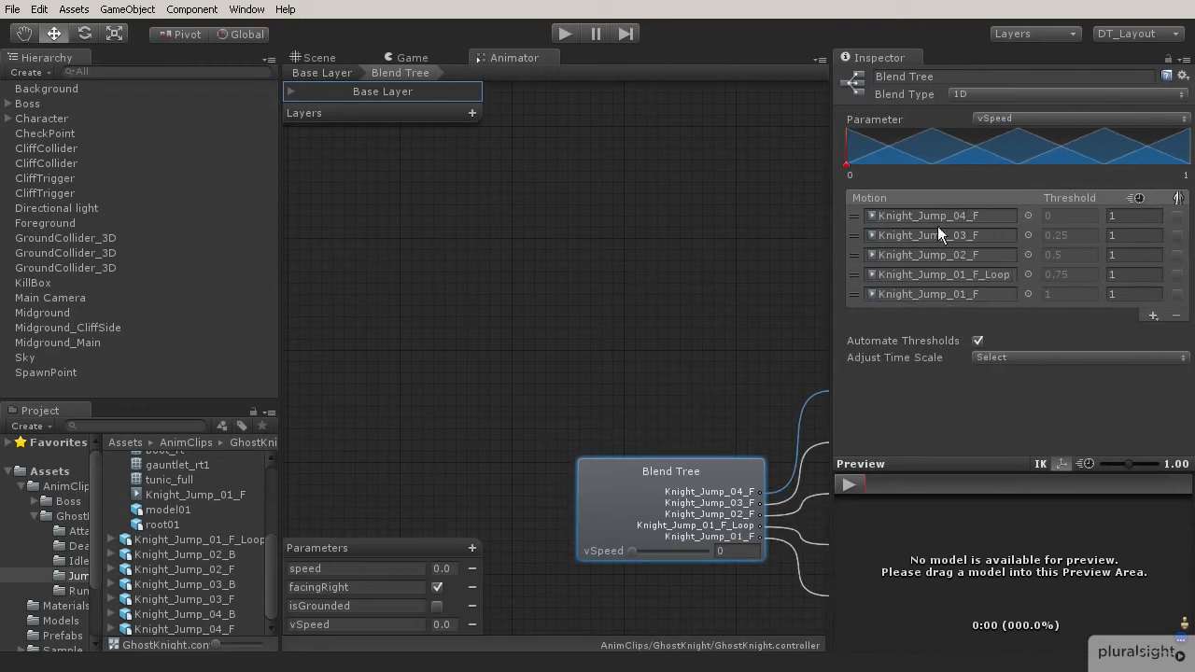
middle_click_drag(783, 353, 511, 276)
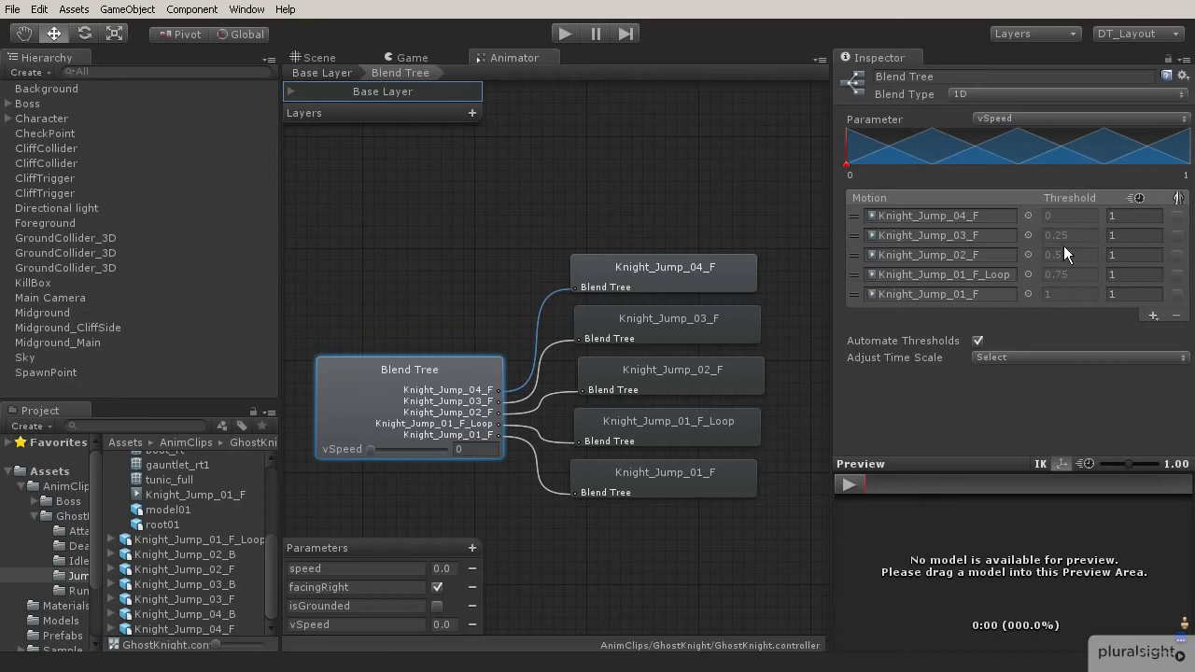
left_click(977, 341)
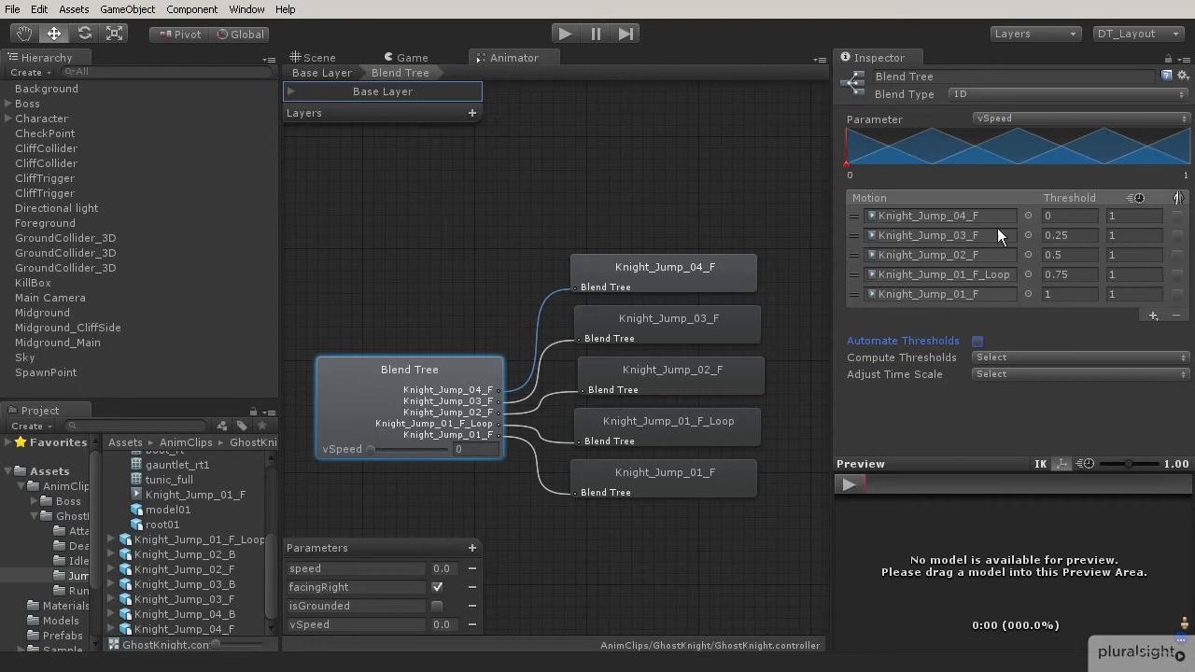
Set the thresholds of the first four motions to -16, -10, -6 and 0.
left_click(1056, 216)
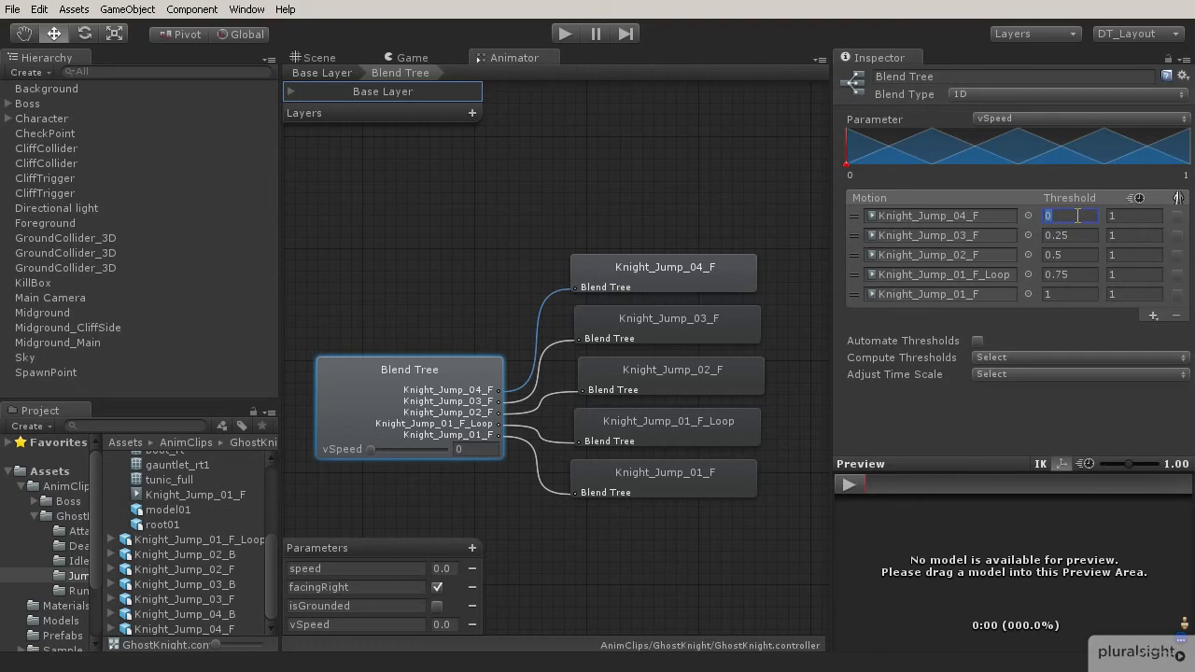
type("-16")
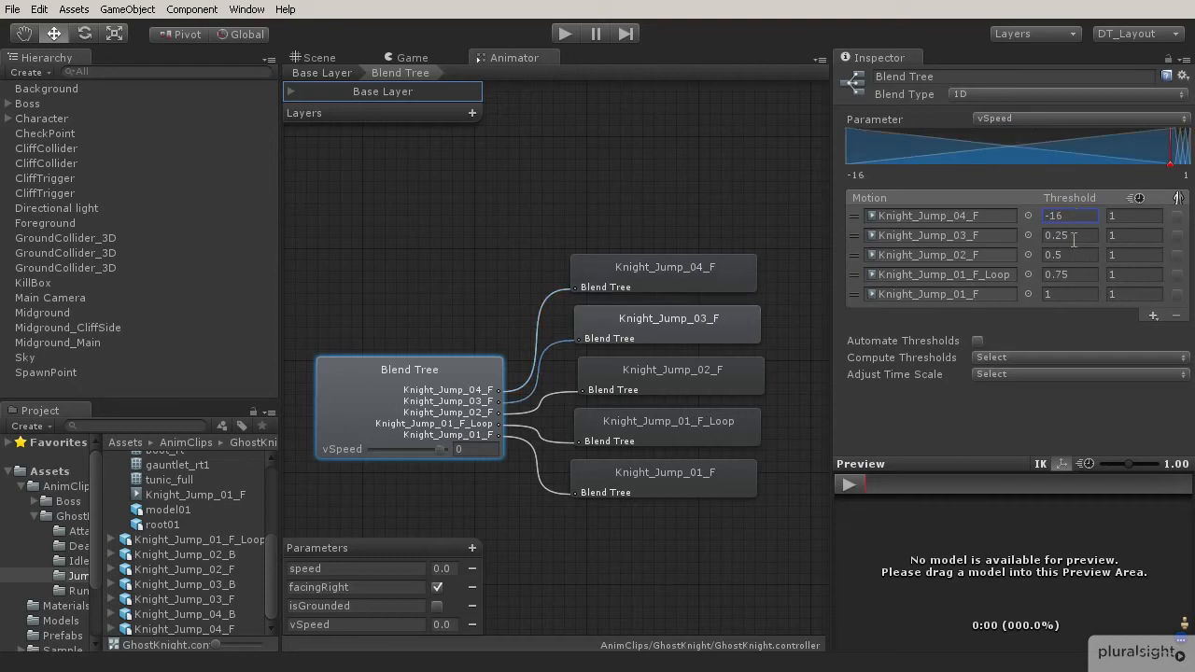
left_click(1074, 240)
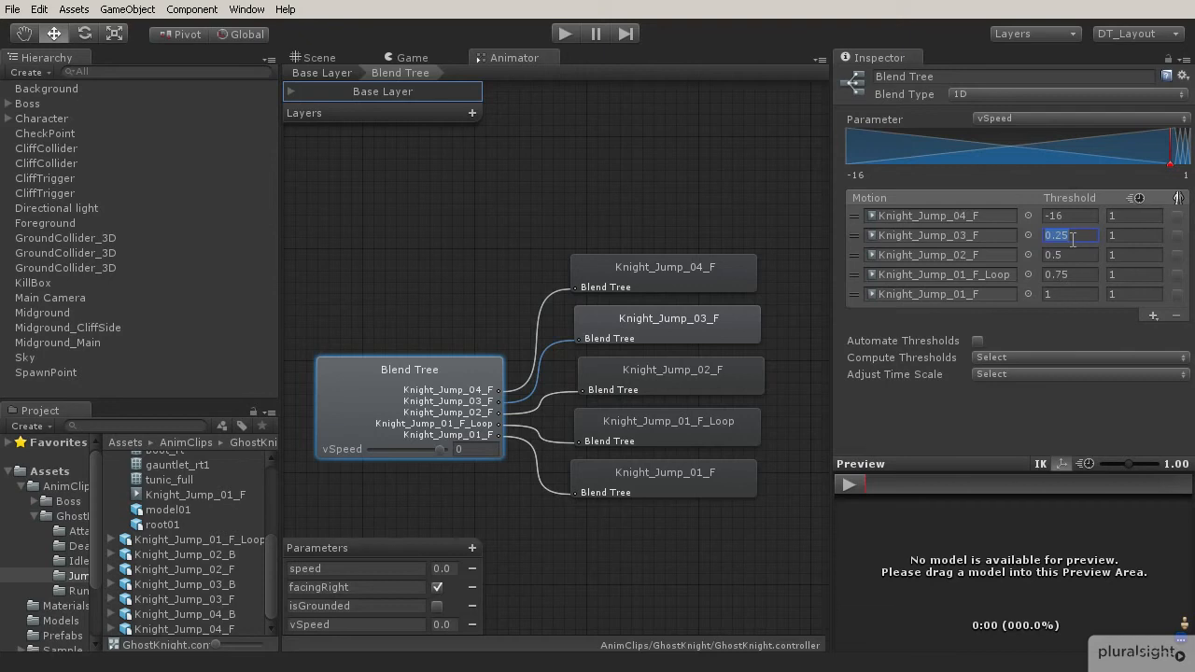
type("-10")
left_click(1072, 254)
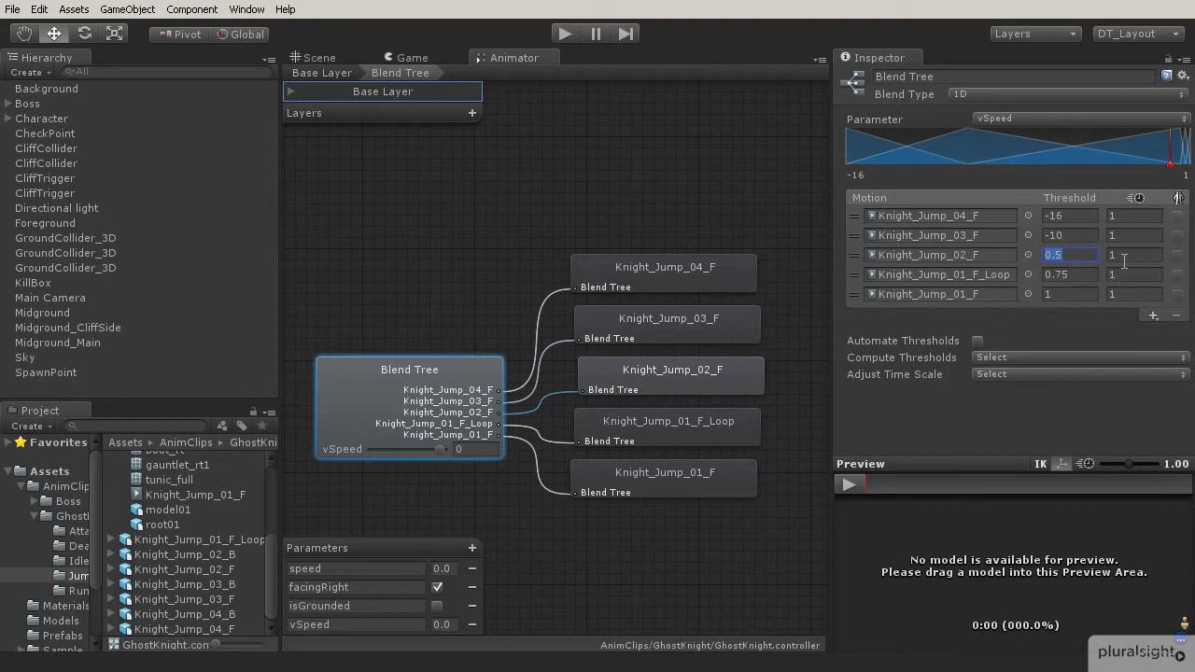
type("-6")
left_click(1081, 275)
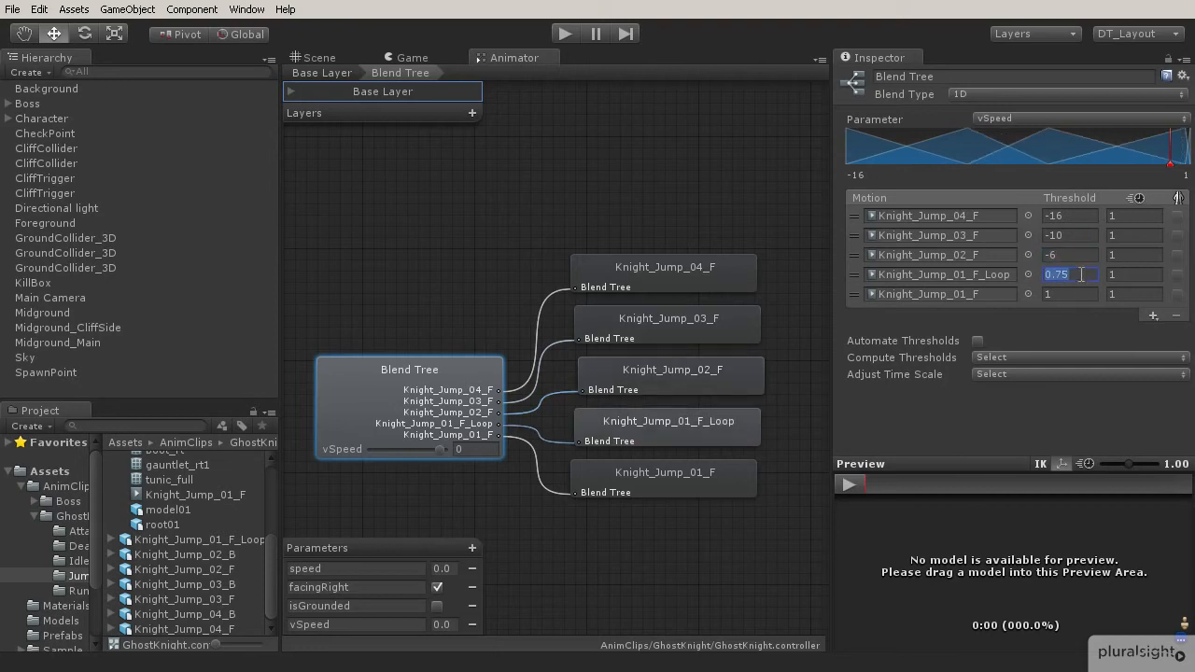
type("0")
Try to set the Knight_Jump_01_F motion's threshold to 4.
left_click(1058, 295)
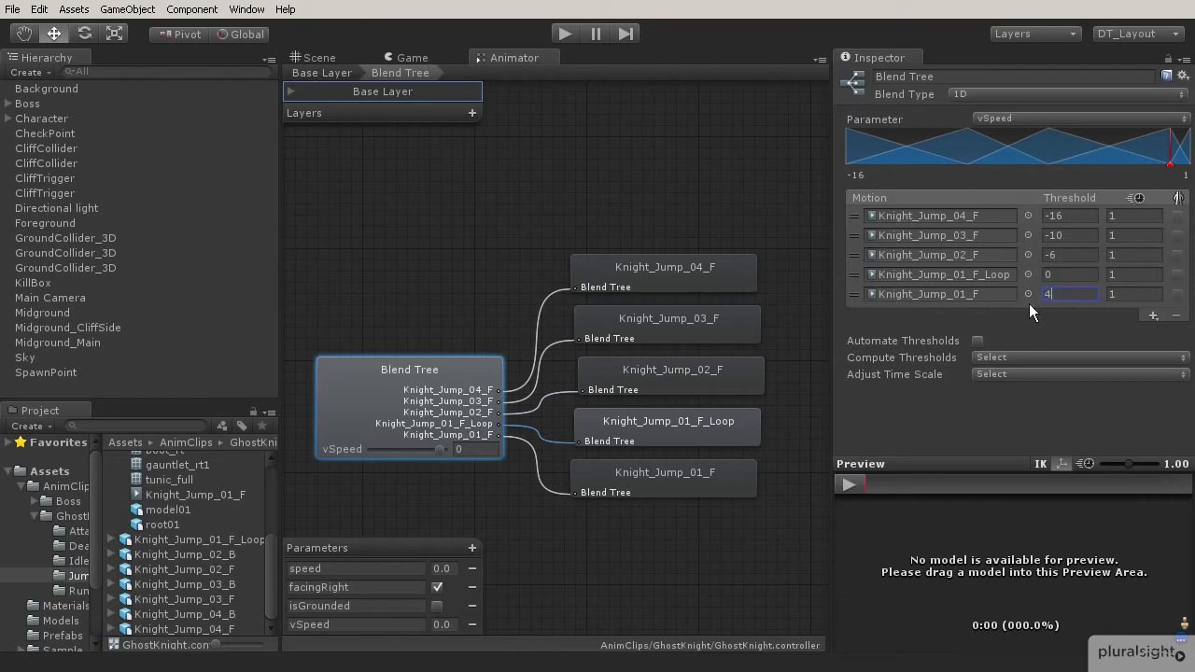
type("2")
key("BackSpace")
type("4")
In CharacterMovement.cs FixedUpdate, add anim.SetFloat ("vSpeed", rigidbody.velocity.y); after the speed line and save the script.
left_click(326, 58)
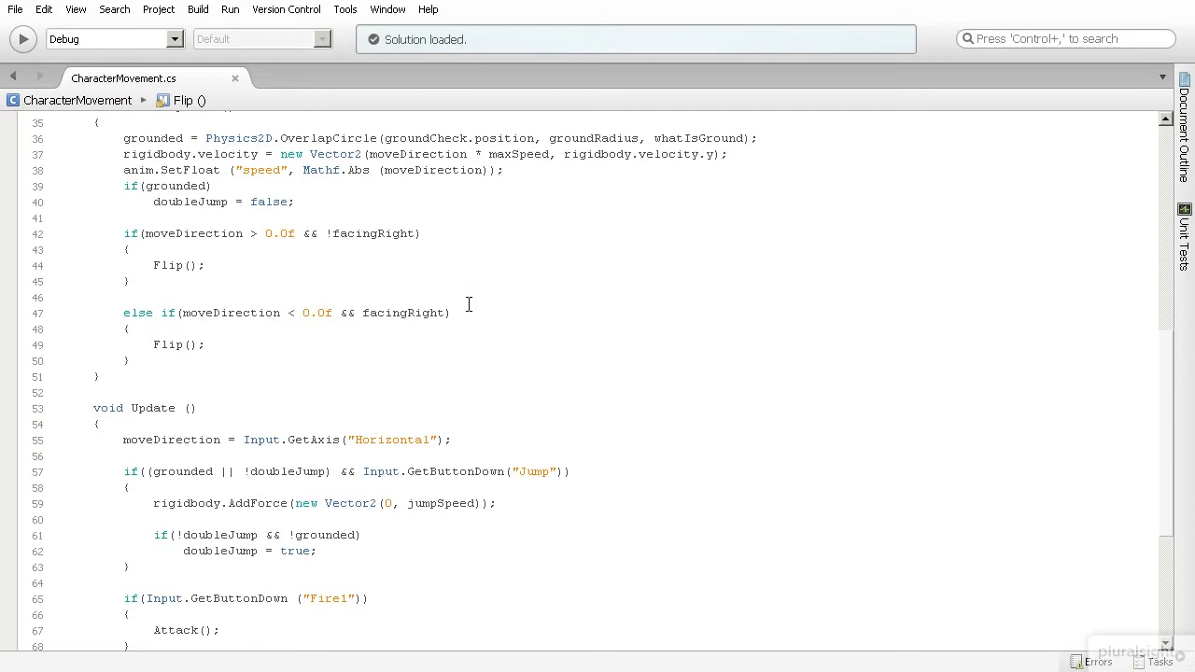
scroll(408, 301, "up", 6)
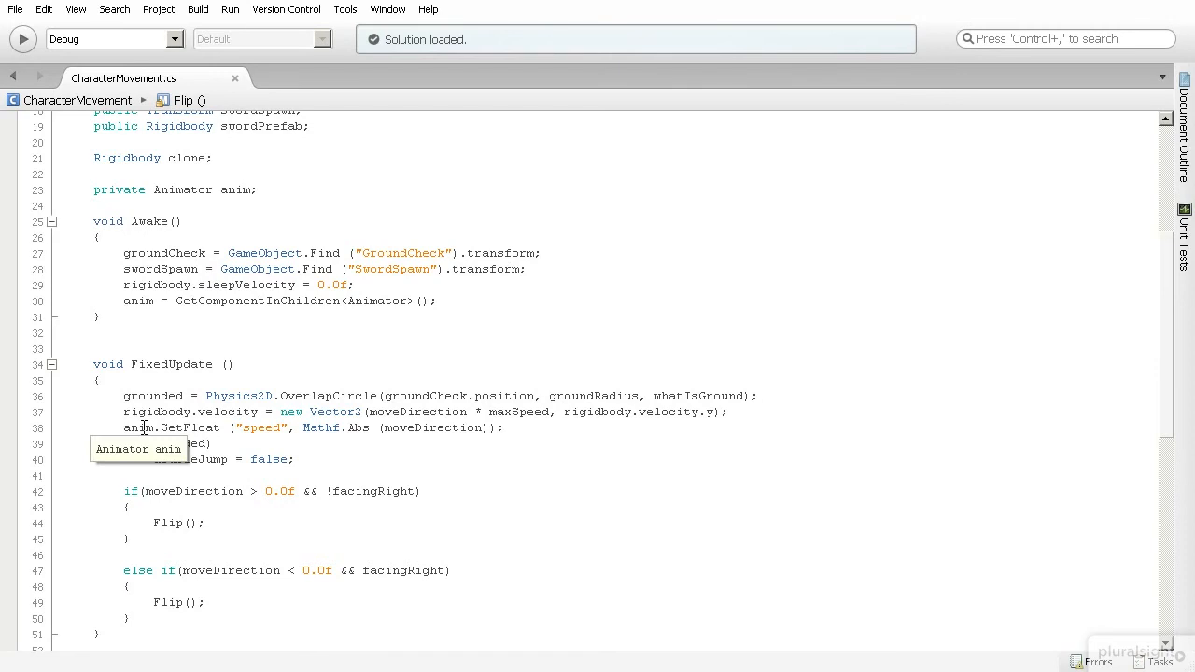
left_click(523, 431)
key("Return")
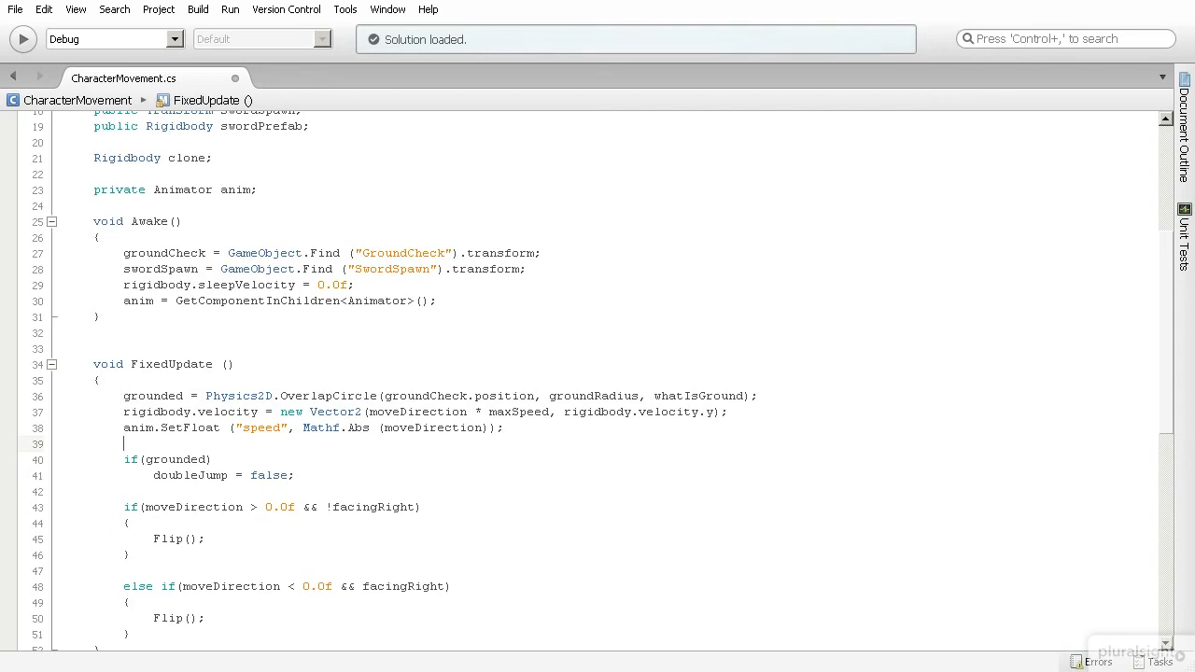
type("anim.SetF")
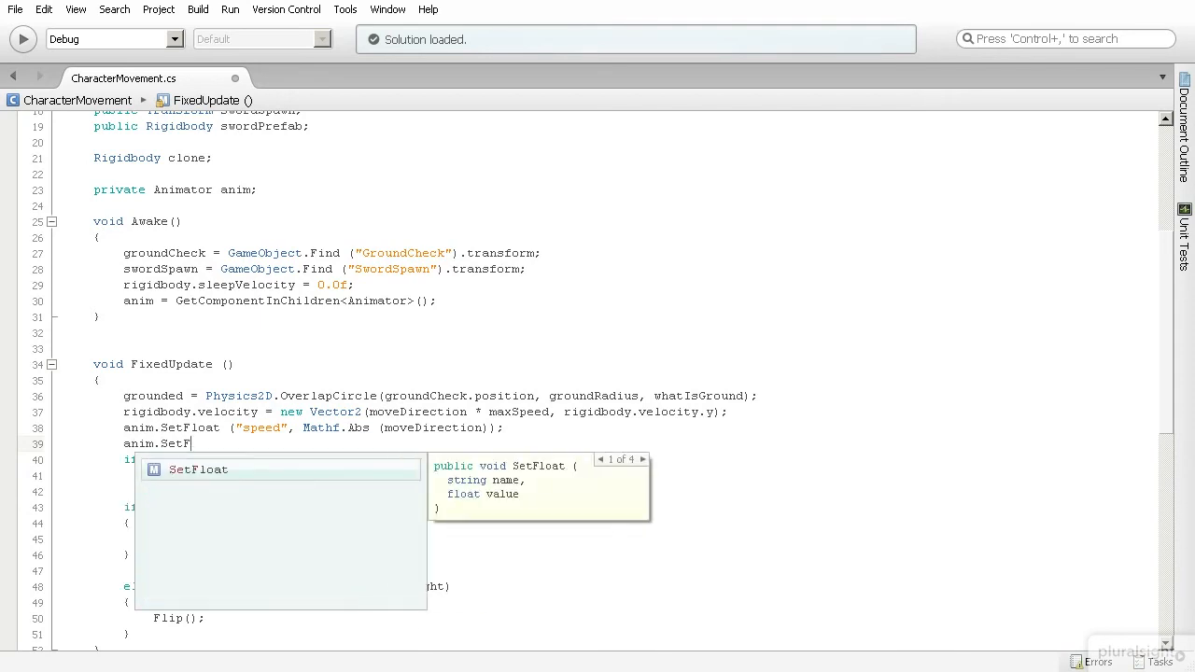
type("loat (")
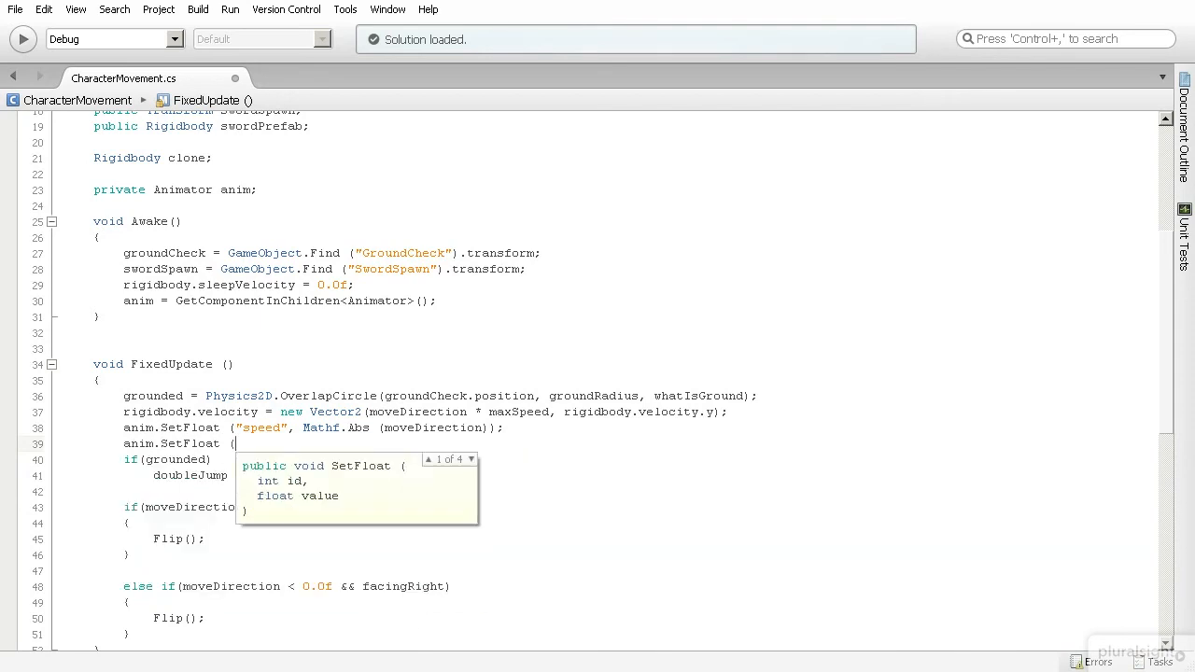
type("\"vSpeed\",")
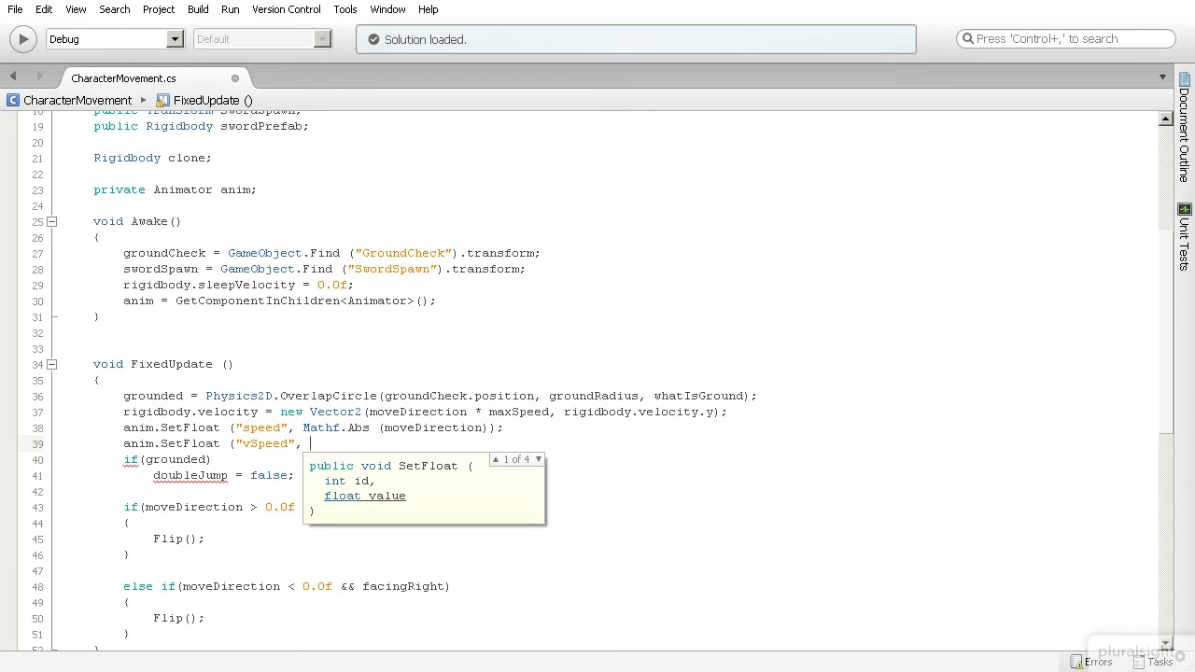
type("rigid")
key("Return")
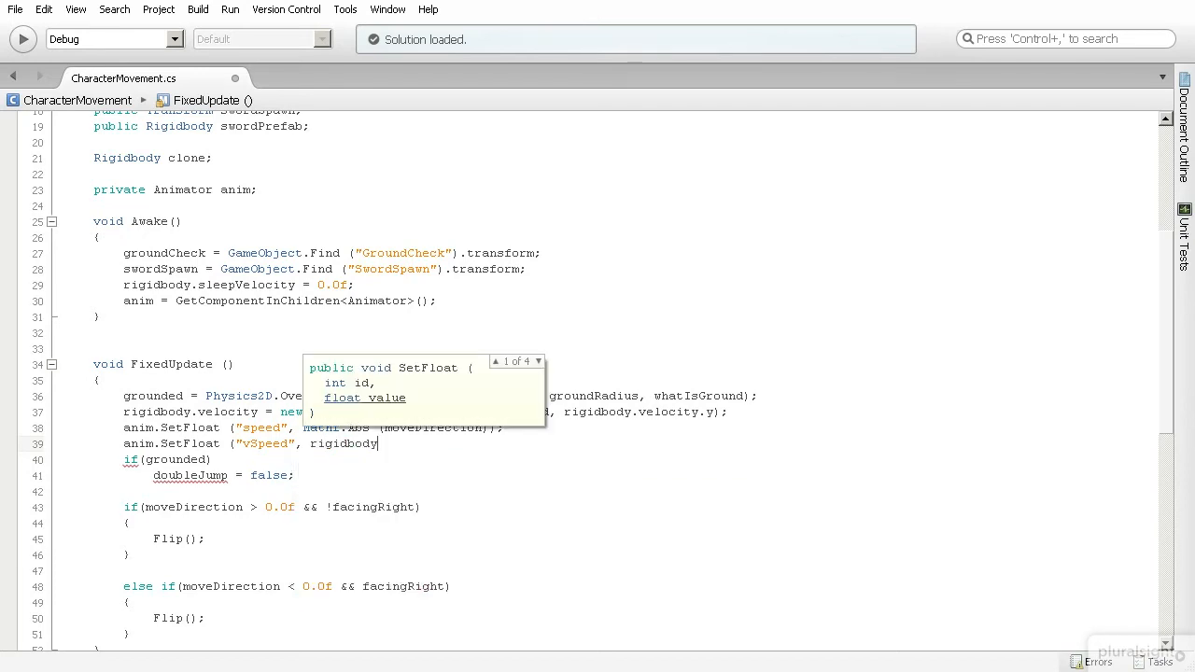
type(".velo")
key("Return")
type(".")
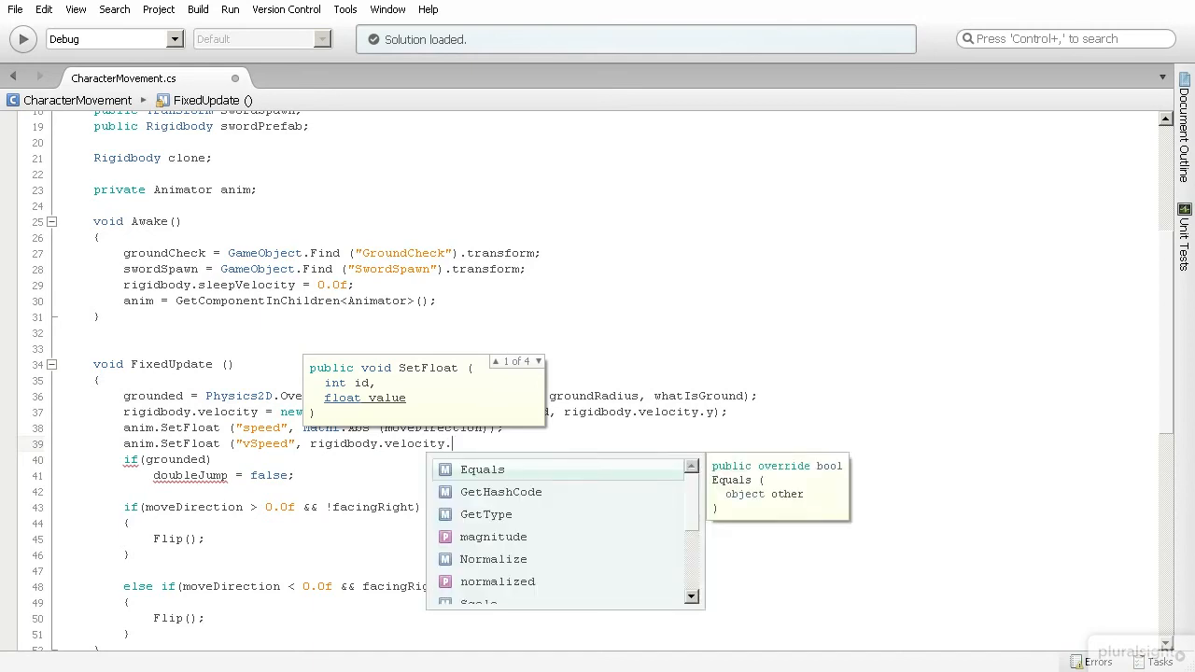
type("y")
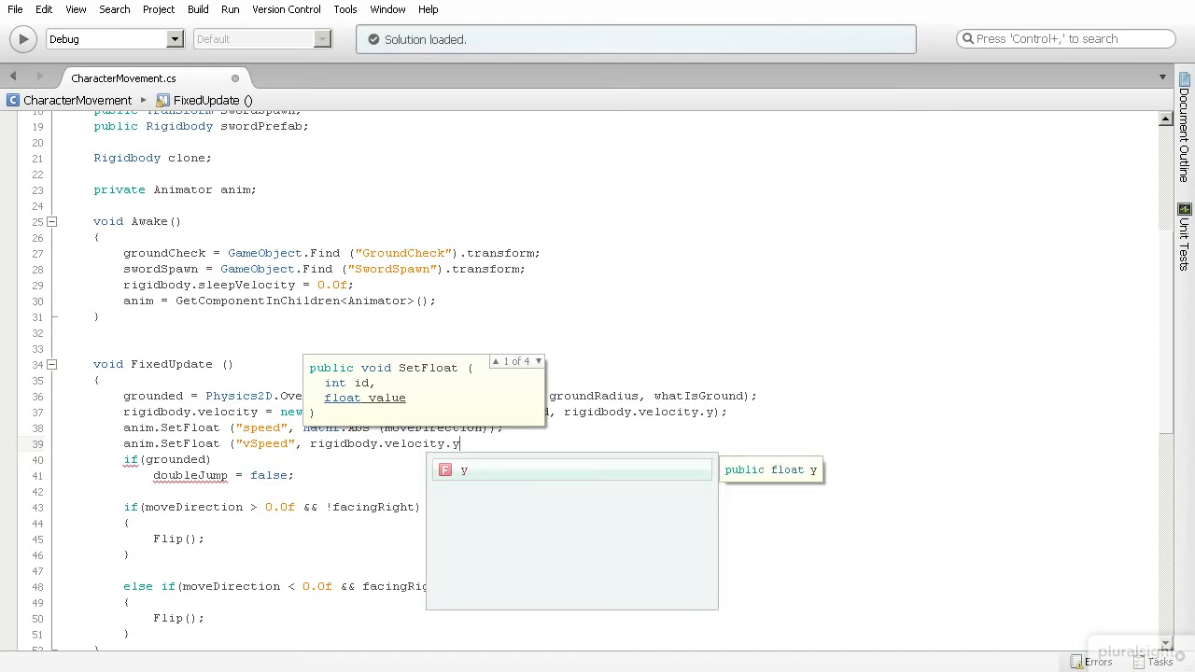
type(")")
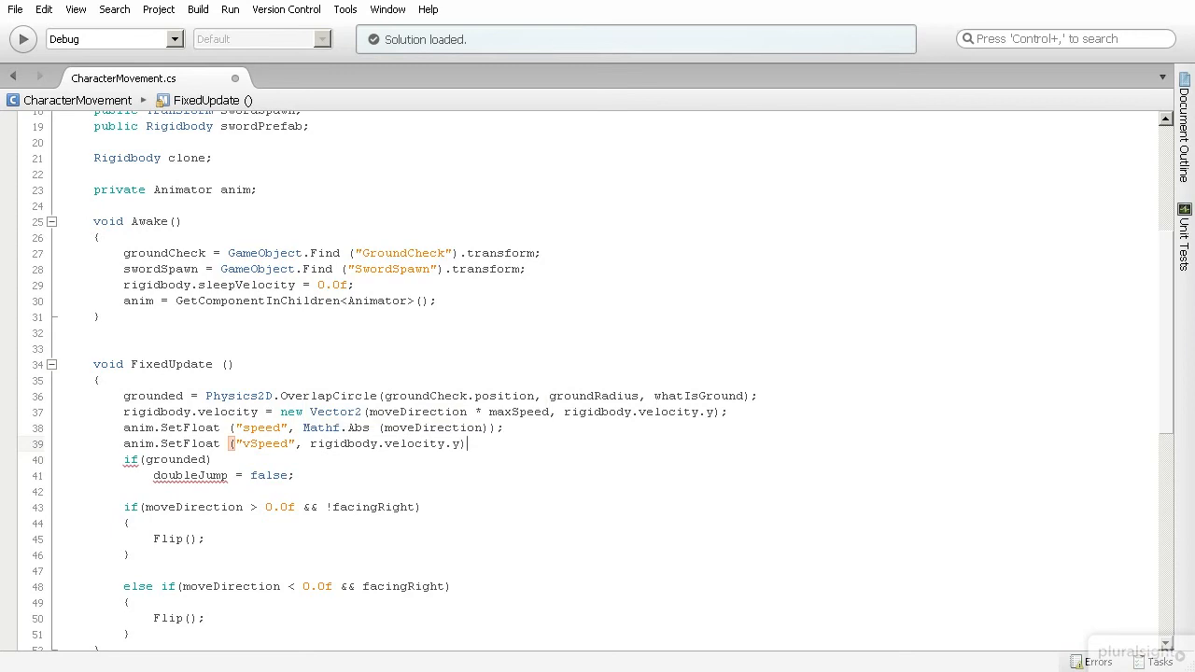
type(";")
key("Return")
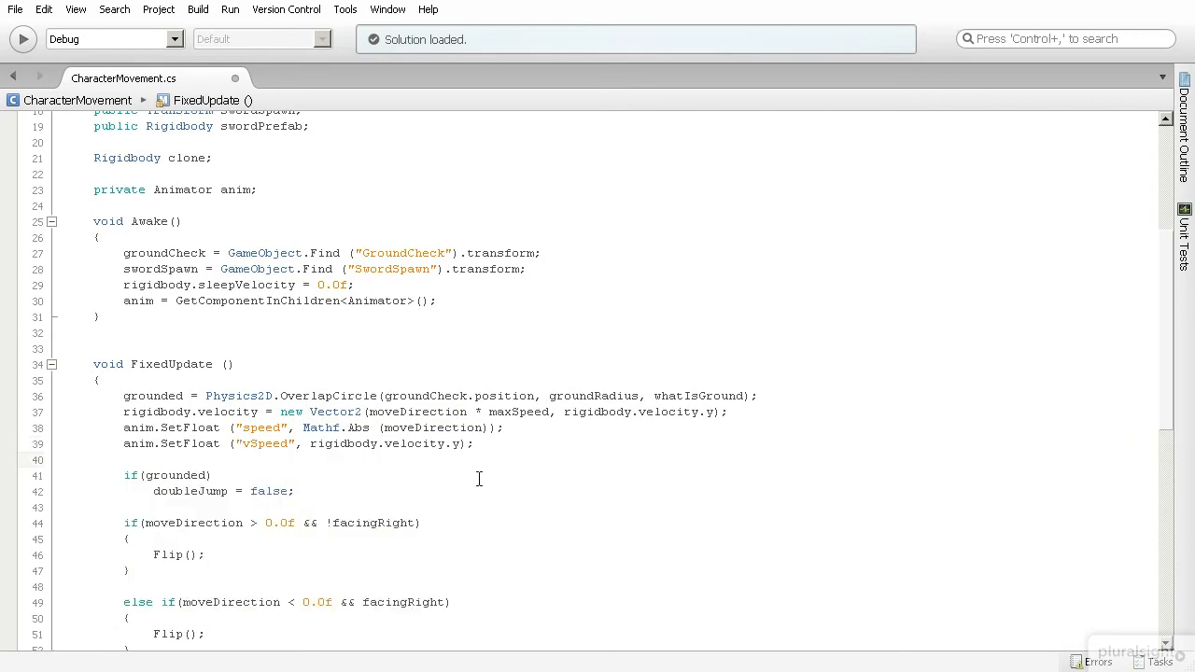
key("ctrl+s")
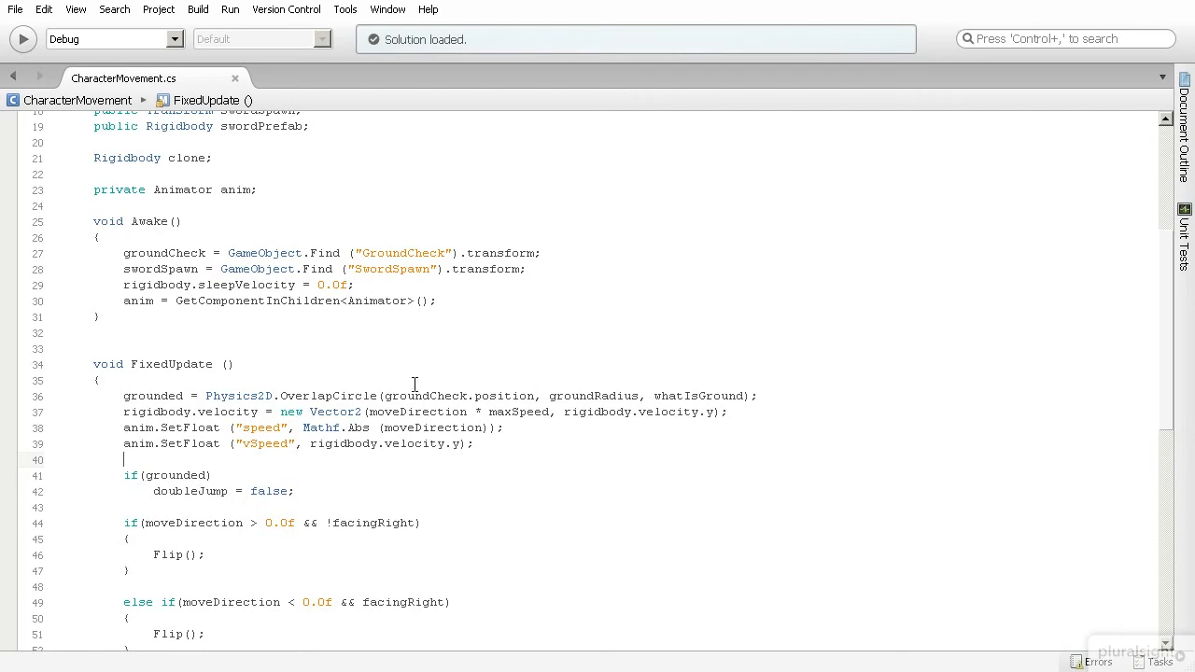
Run the game in Play mode, test a jump, and stop playback.
key("alt+Tab")
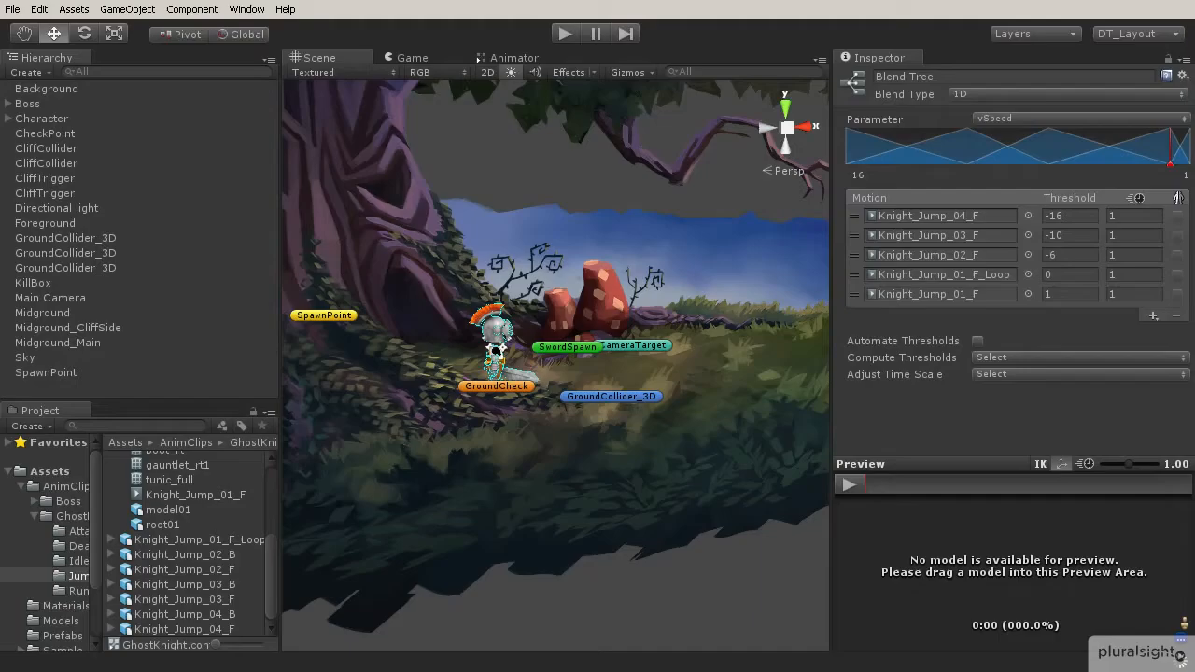
left_click(564, 33)
key("space")
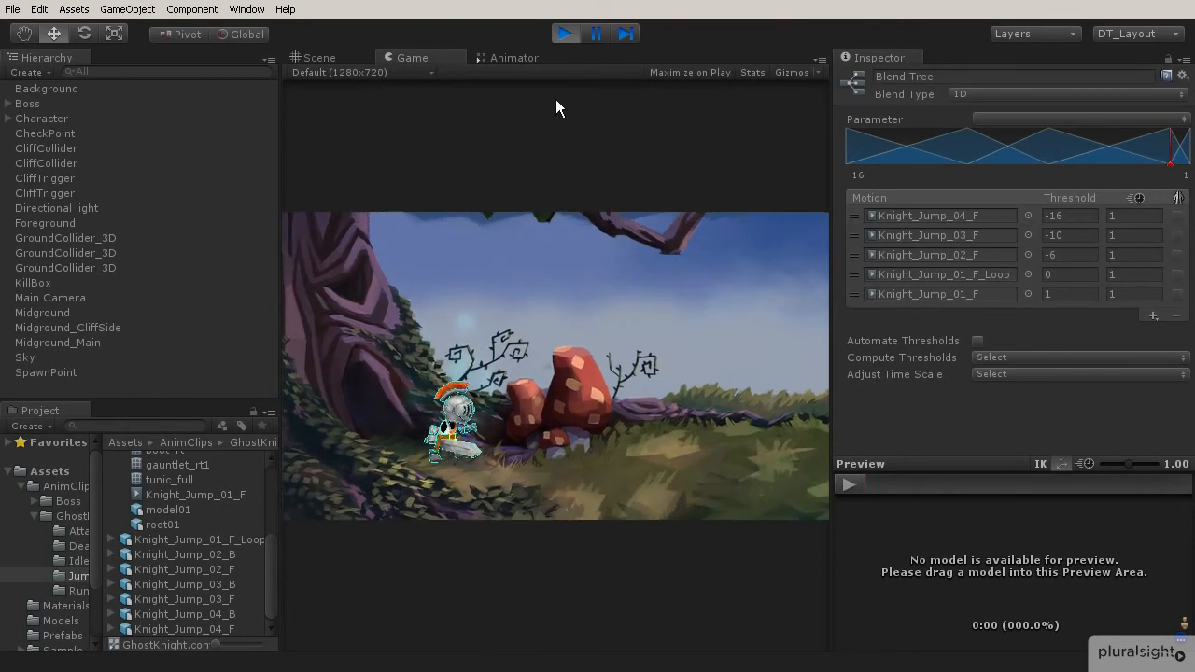
left_click(563, 35)
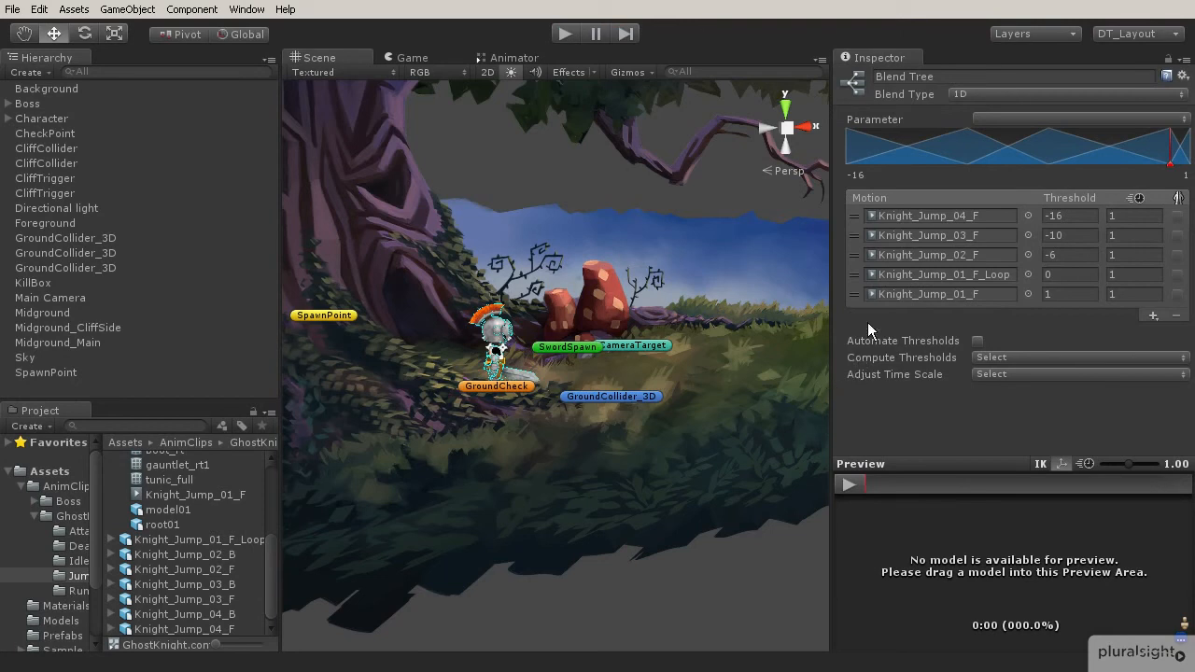
Return to the Base Layer, make a transition from Grounded_F to Airborne_F, and set its condition to isGrounded.
left_click(494, 56)
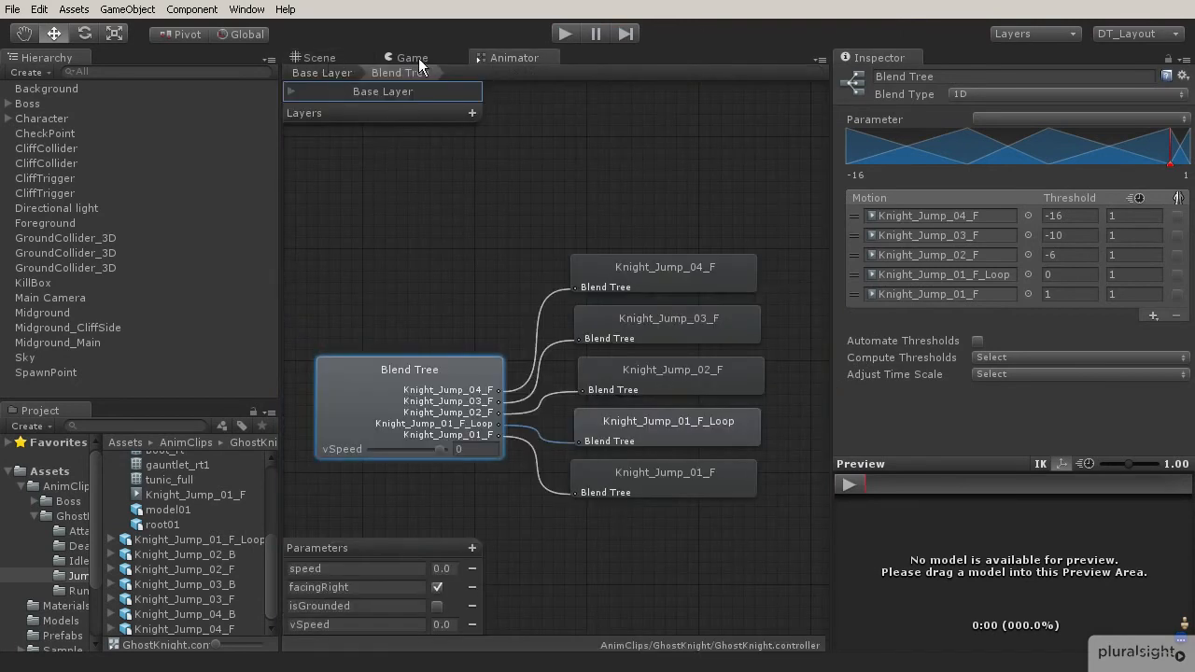
left_click(322, 74)
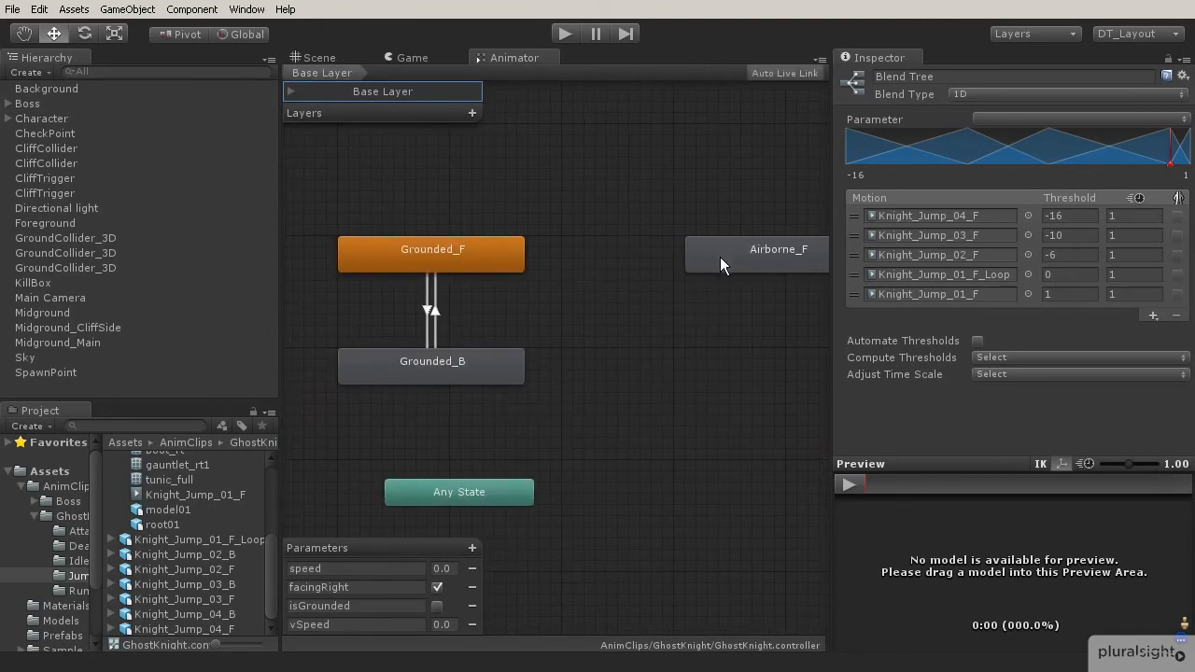
right_click(481, 250)
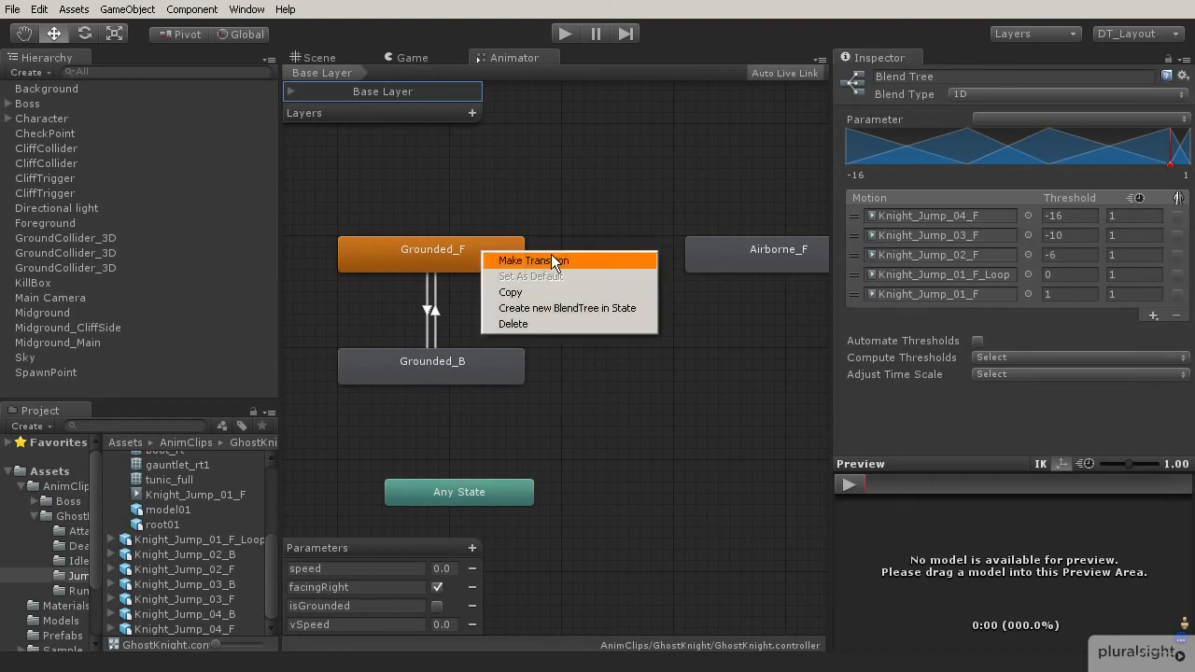
left_click(509, 258)
left_click(705, 258)
left_click(602, 258)
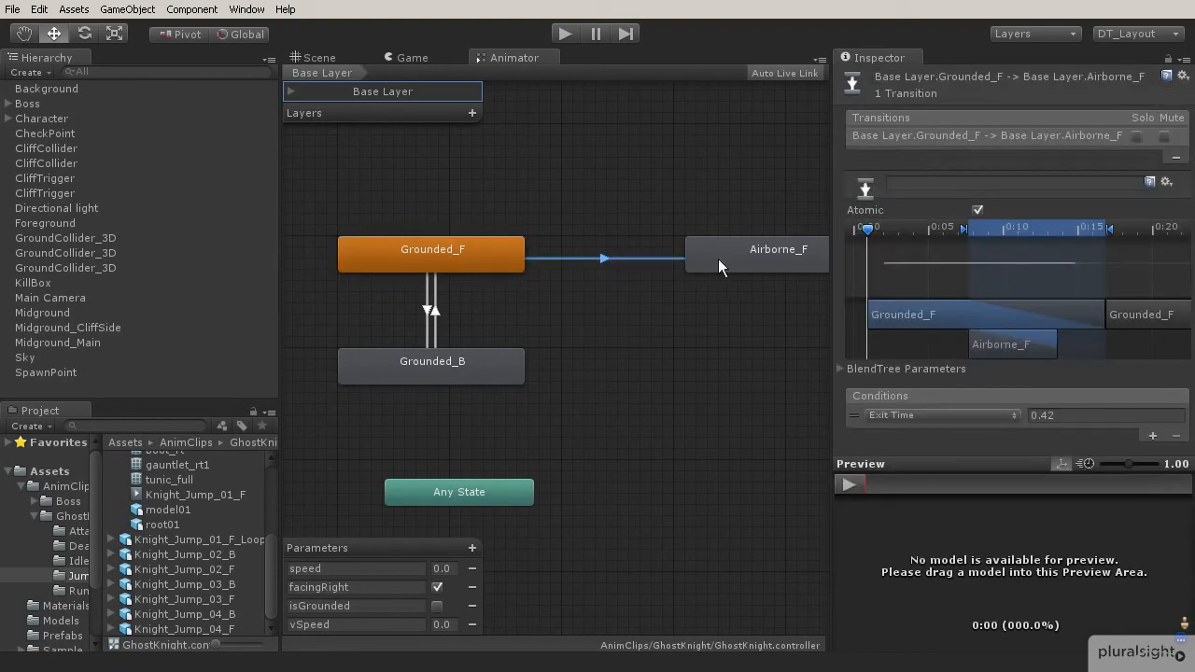
left_click(974, 415)
left_click(919, 464)
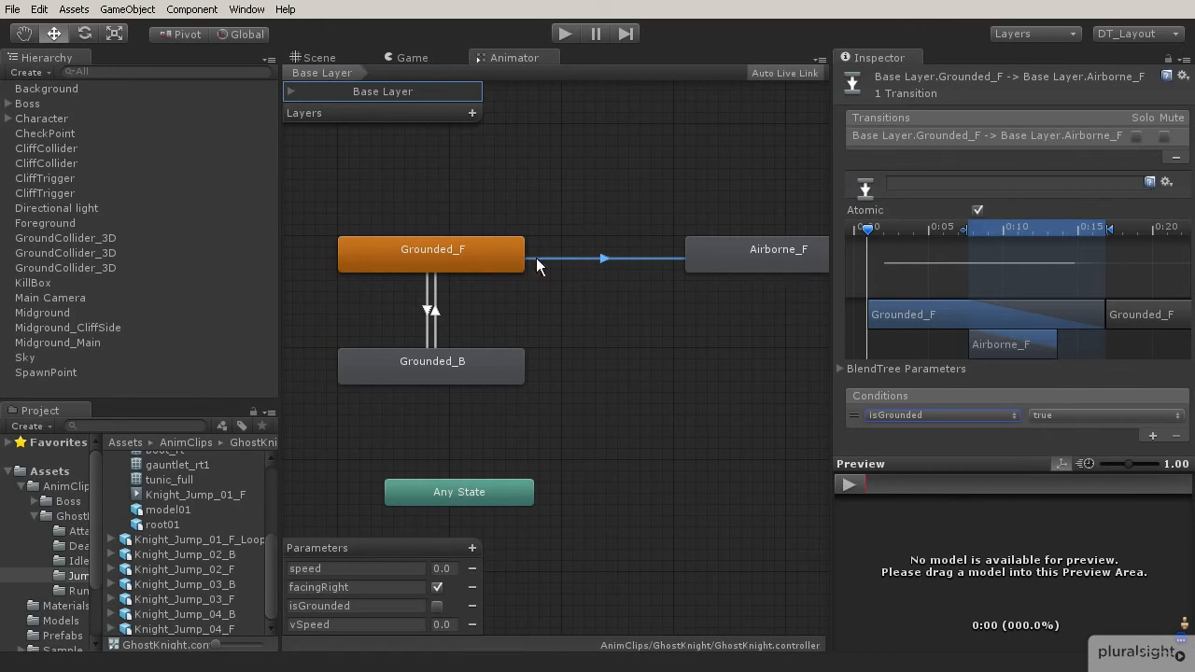
Make a transition from Airborne_F back to Grounded_F and set its condition to isGrounded false.
right_click(740, 248)
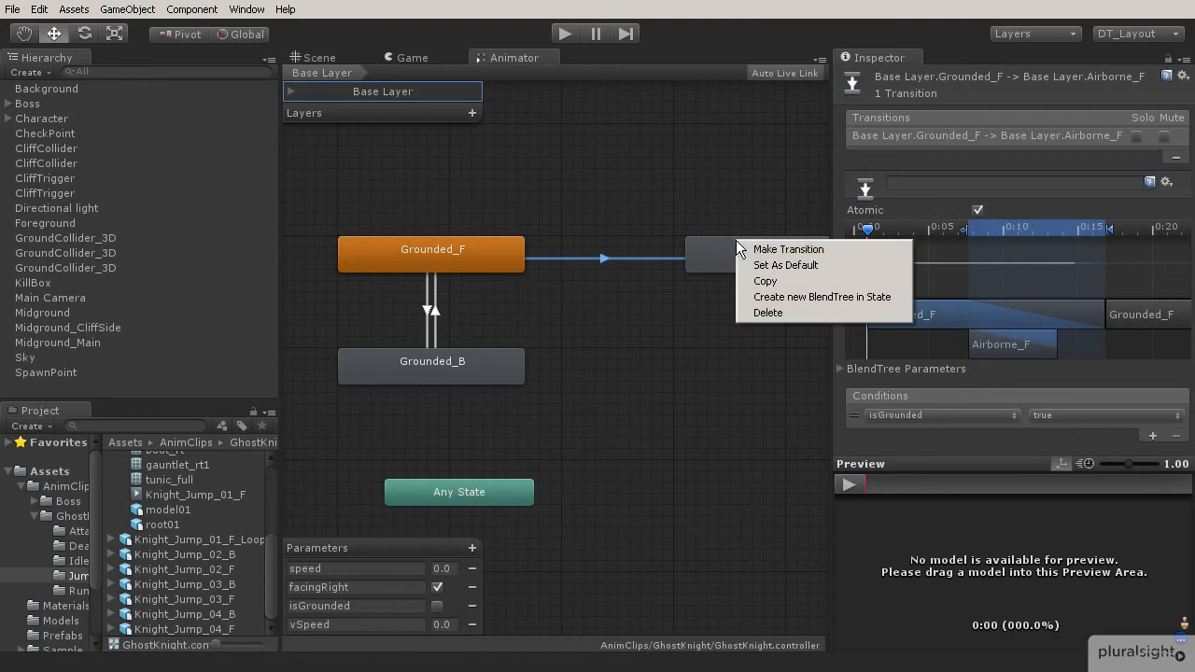
left_click(758, 250)
left_click(506, 243)
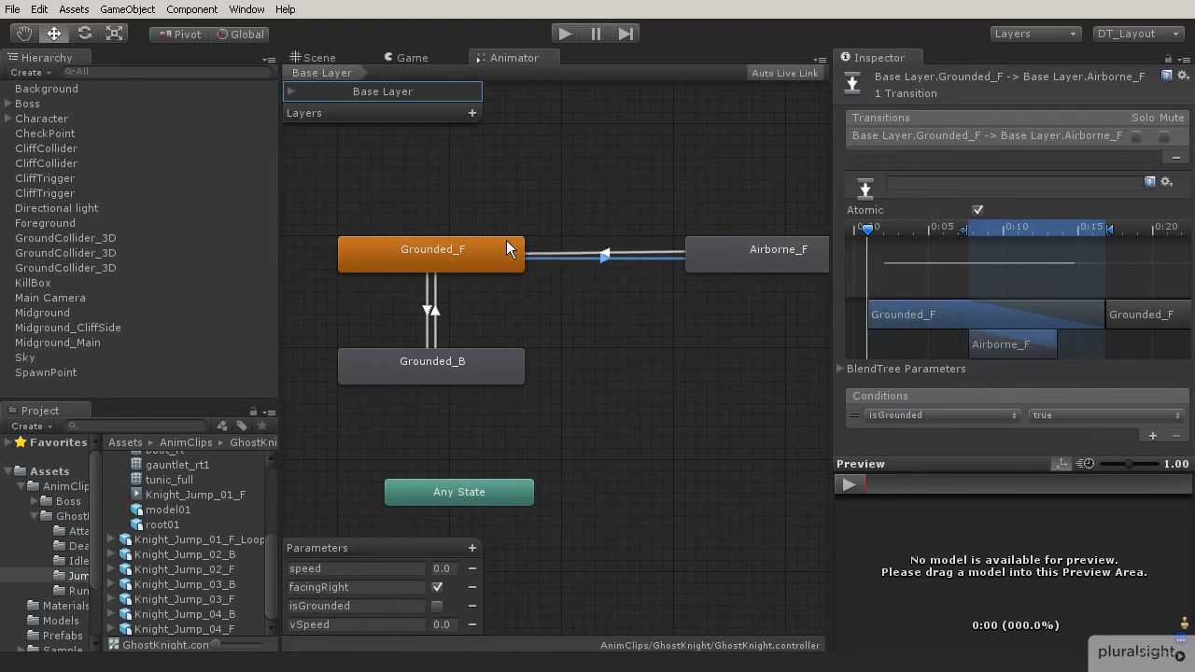
left_click(609, 251)
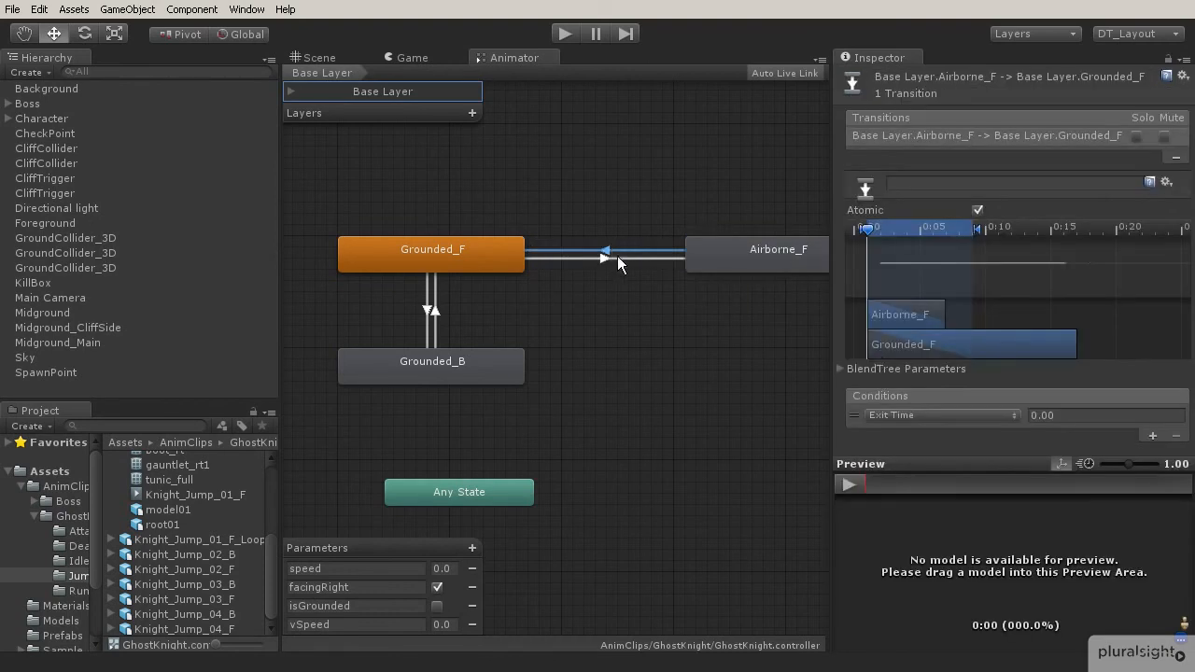
left_click(934, 415)
left_click(896, 464)
left_click(1049, 419)
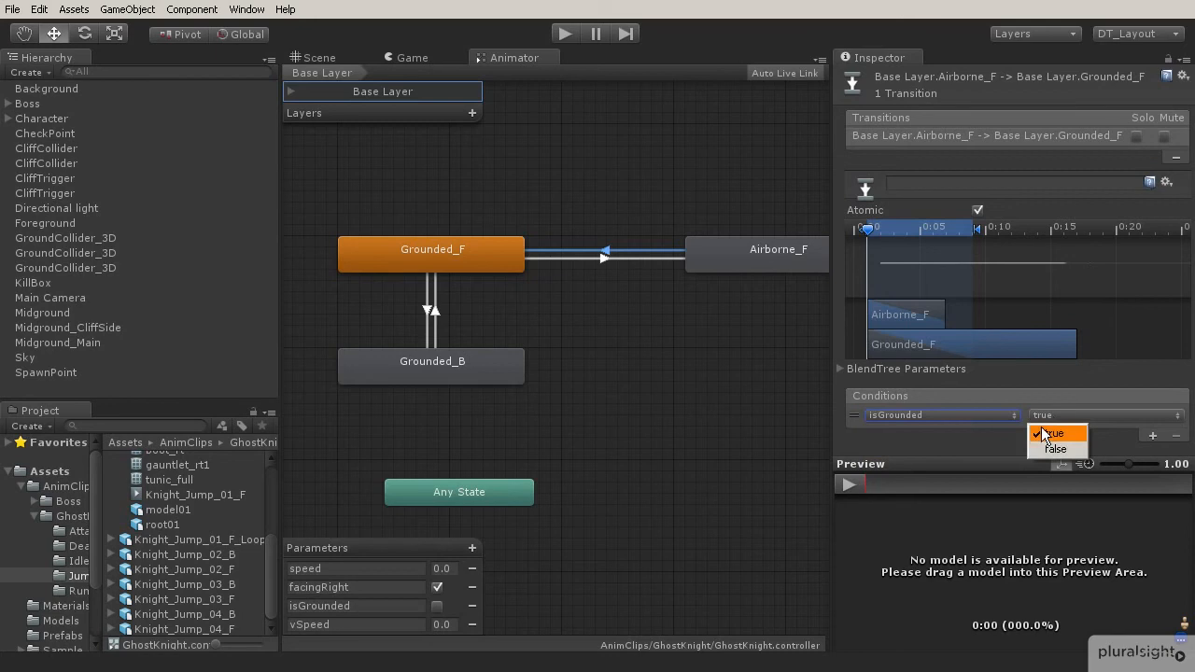
left_click(1055, 449)
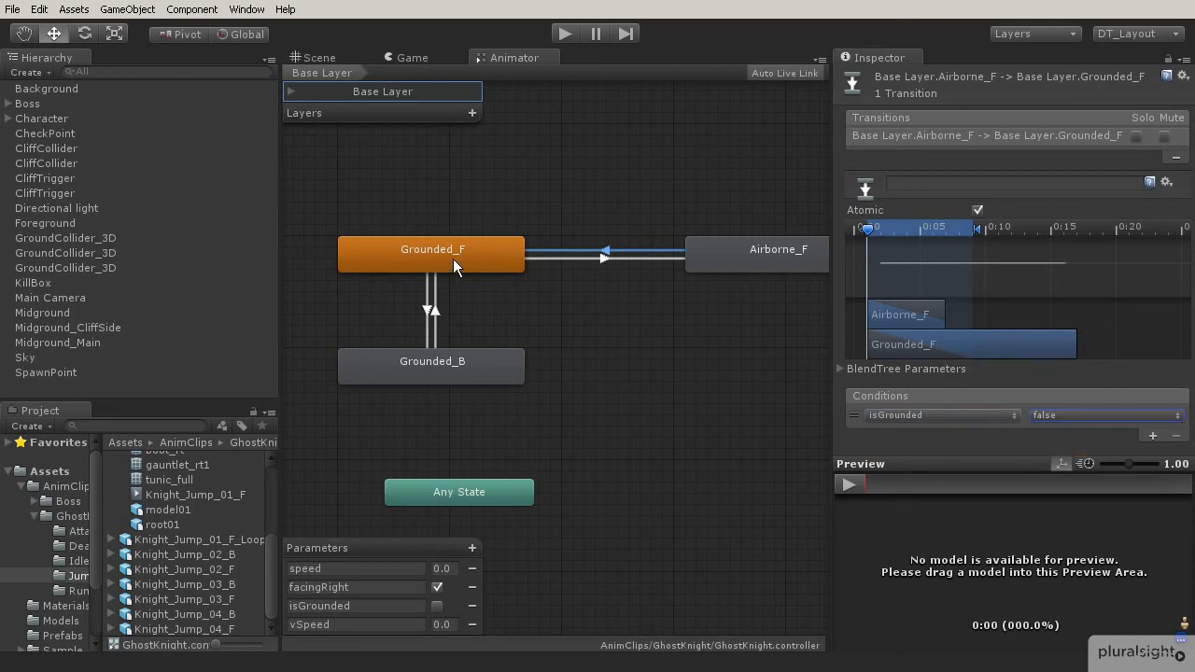
middle_click_drag(652, 249, 596, 239)
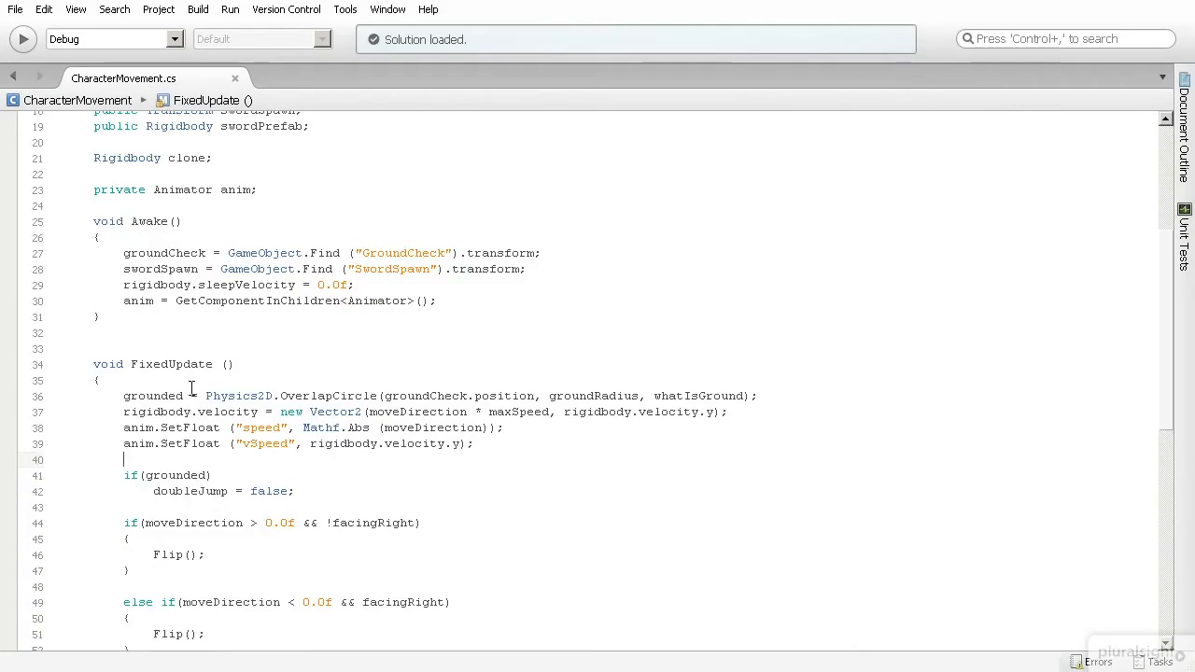
In FixedUpdate, add anim.SetBool ("isGrounded", grounded); after the vSpeed line and save the script.
mouse_move(184, 395)
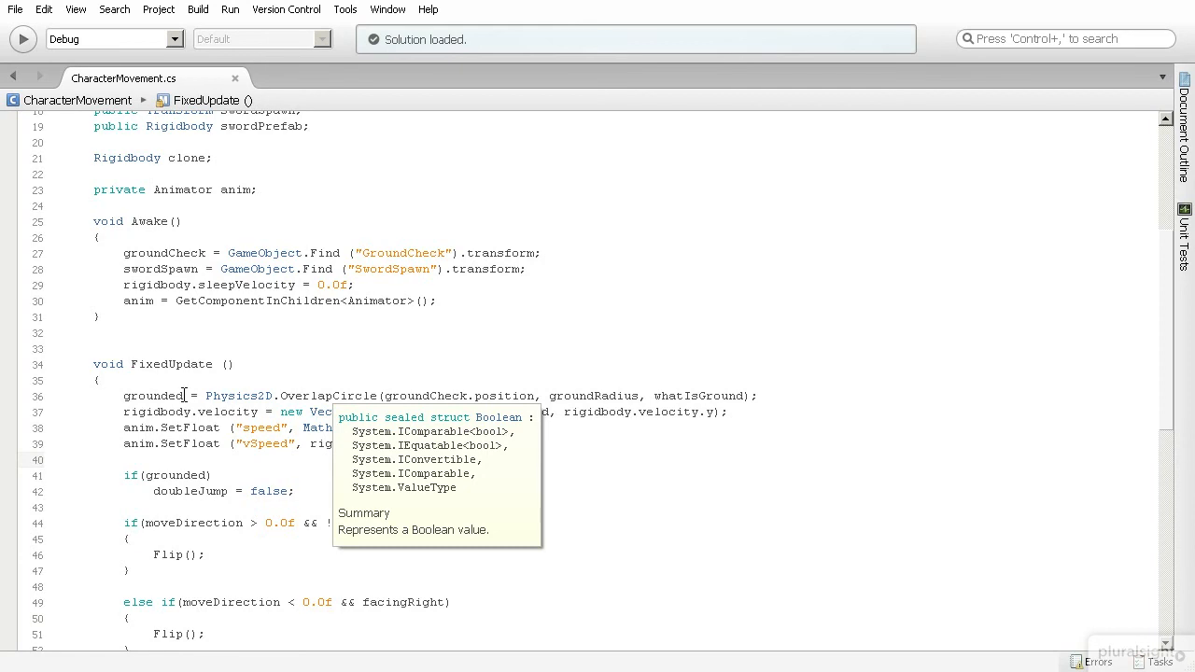
type("anim")
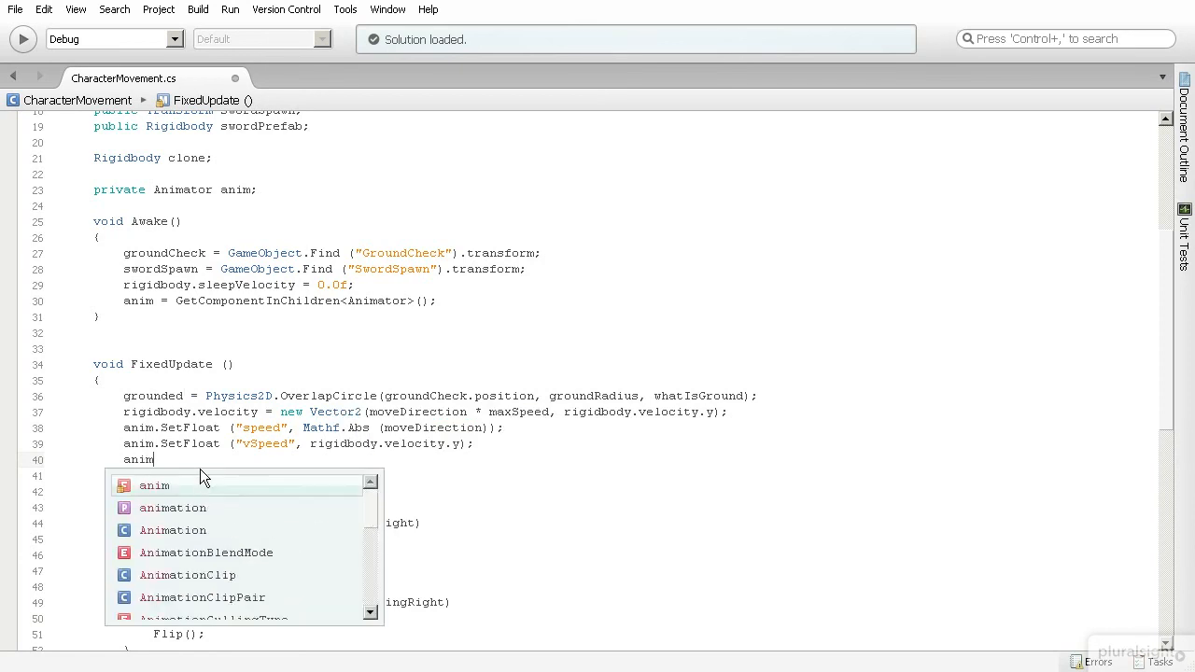
type(".SetBo")
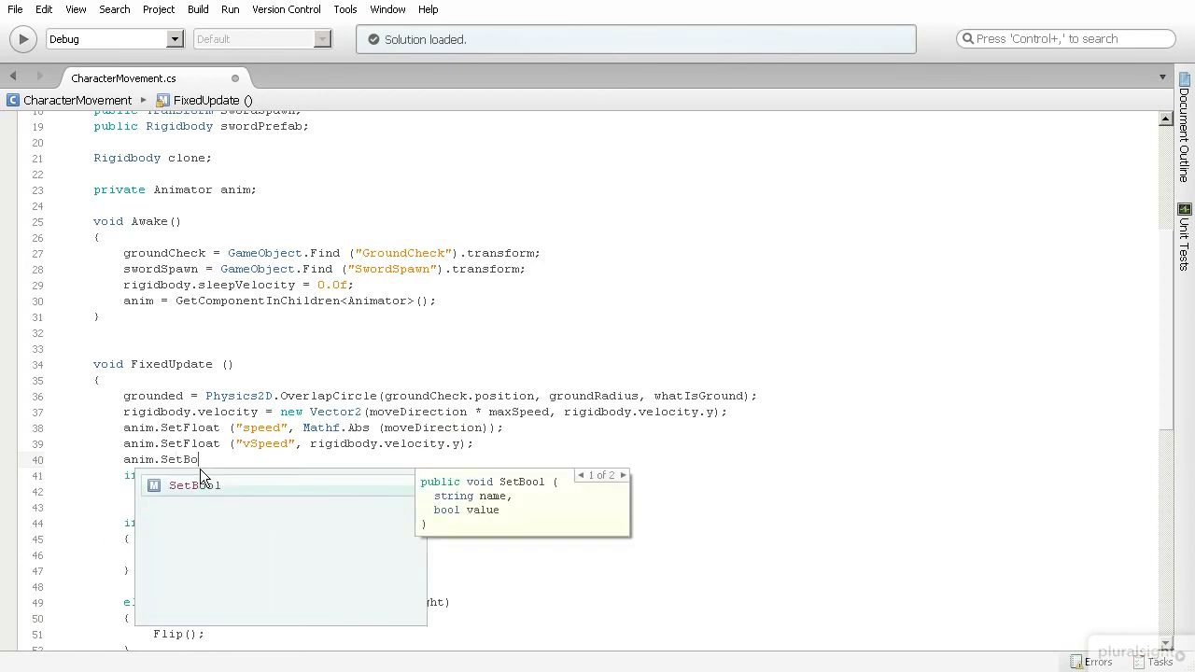
type("ol (")
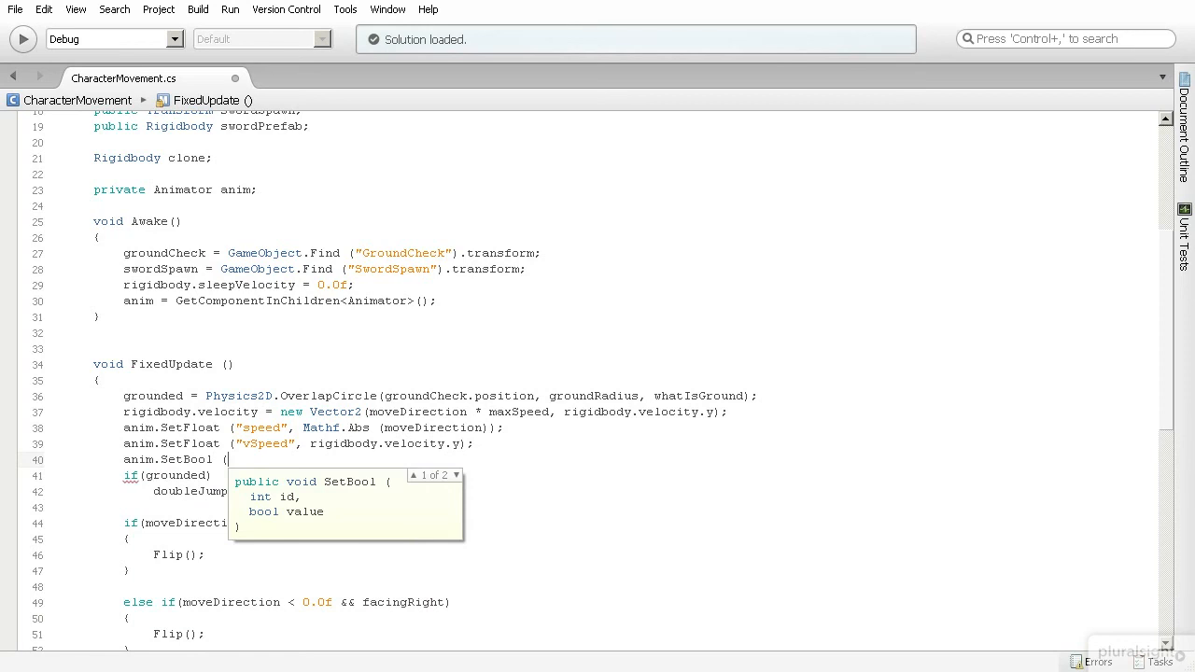
type("\"isGrounded\",")
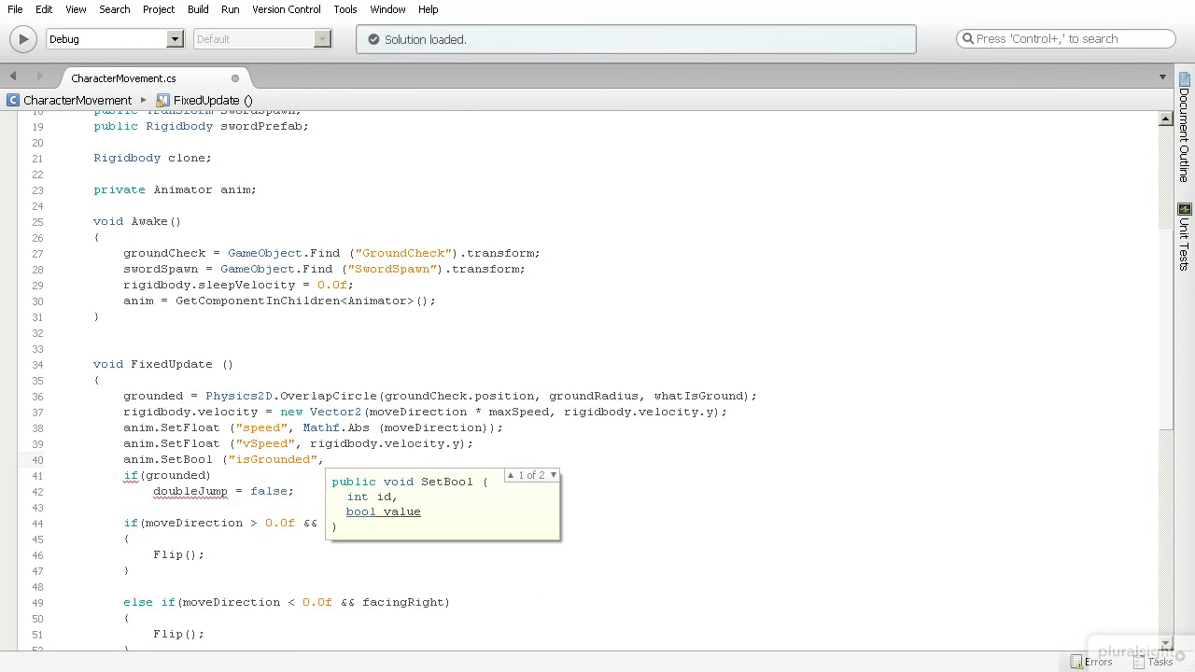
type("grounded")
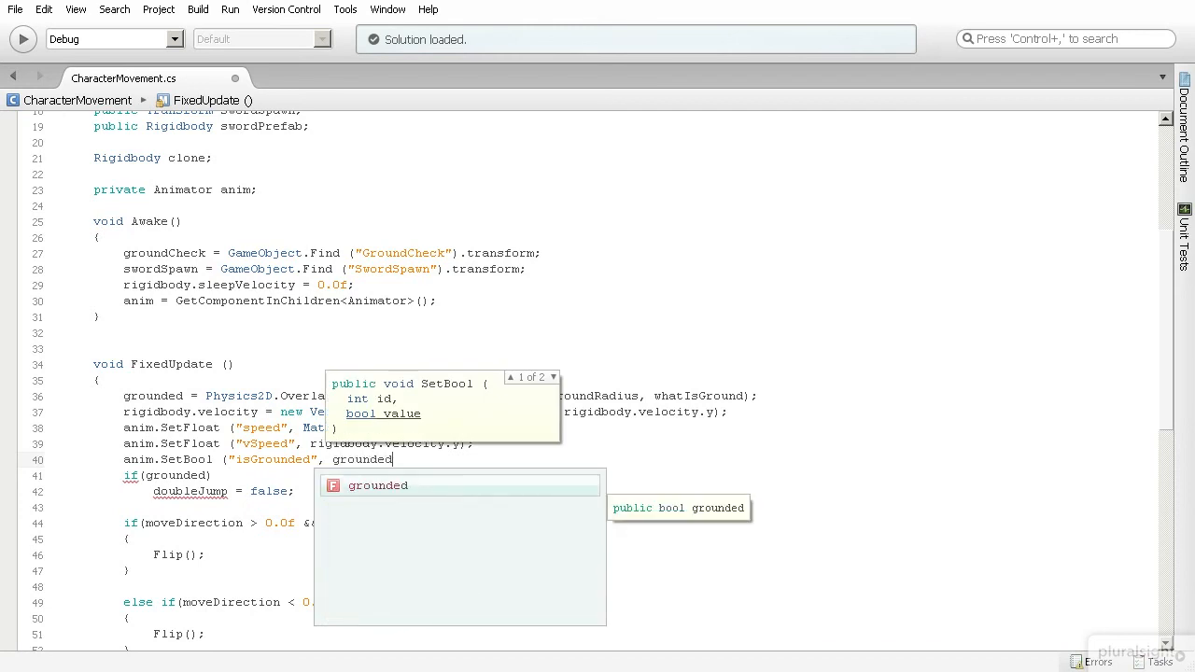
type(");")
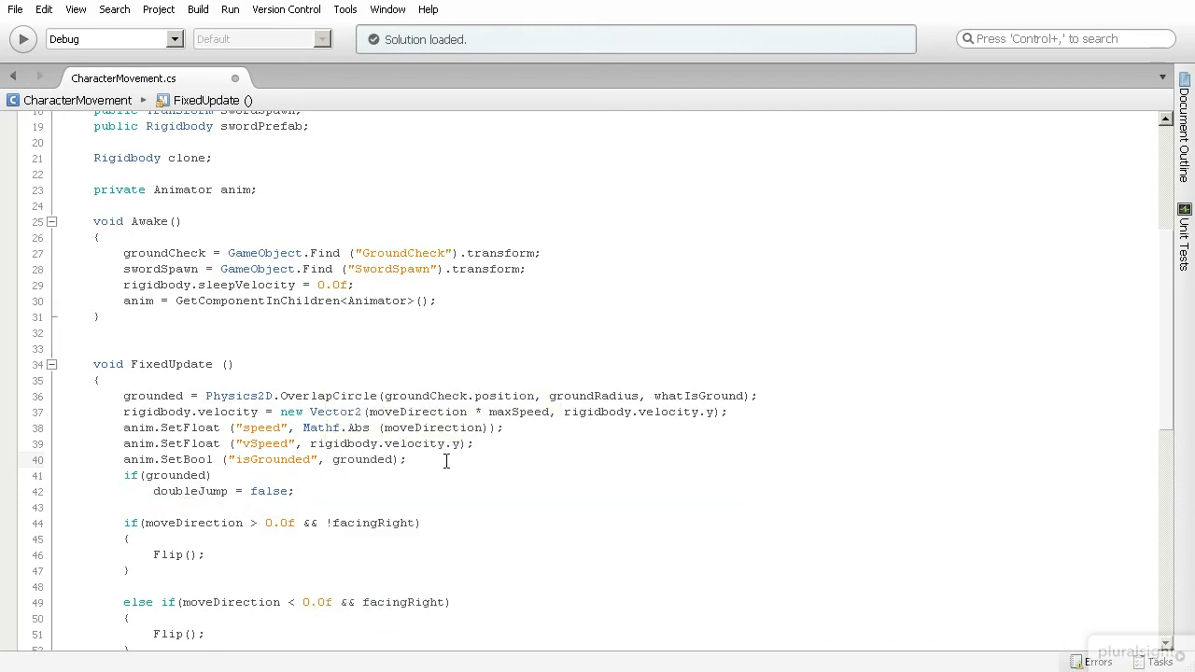
key("ctrl+s")
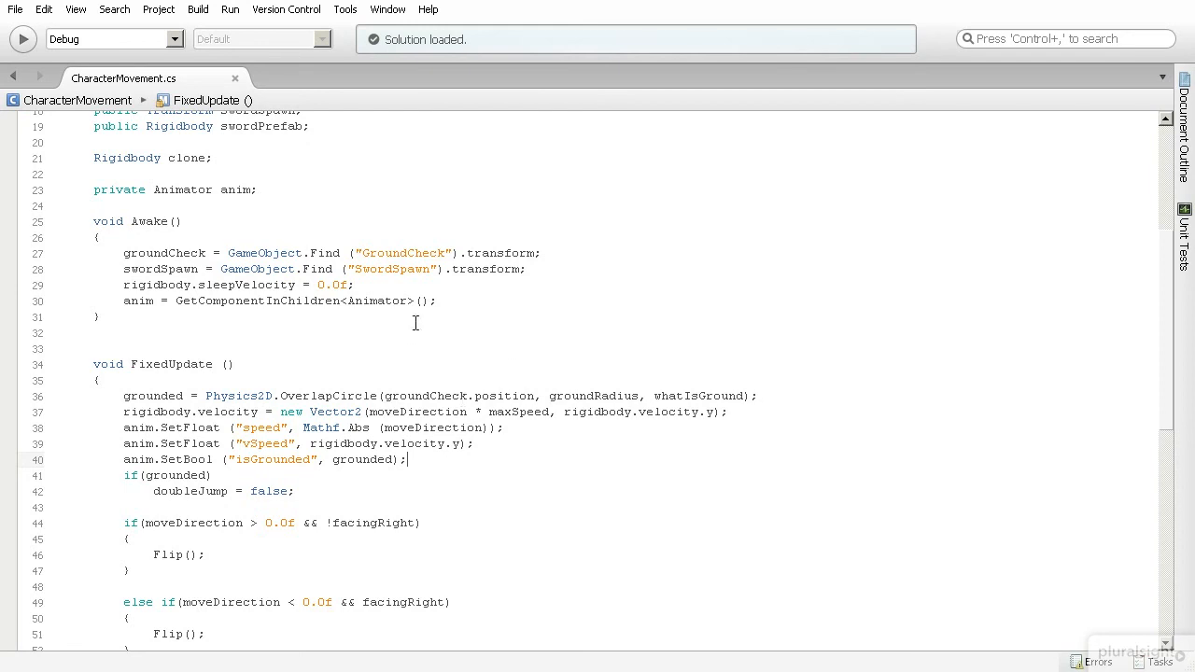
Run the game in Play mode, watch the Animator state machine, and stop playback.
key("alt+Tab")
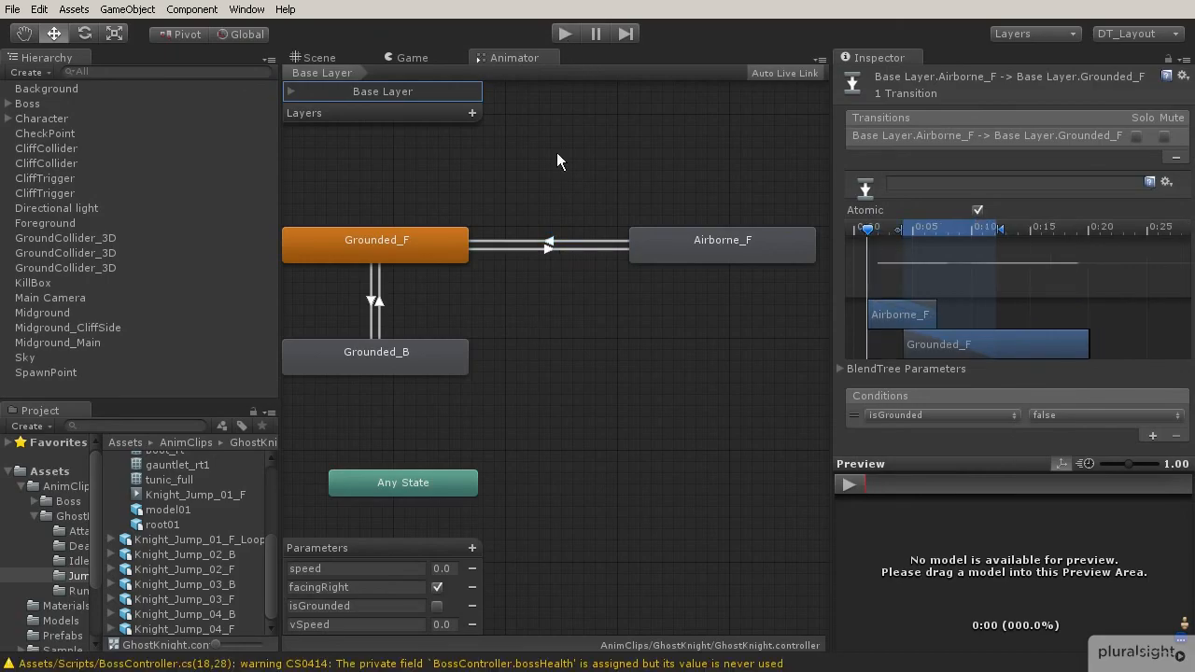
left_click(564, 34)
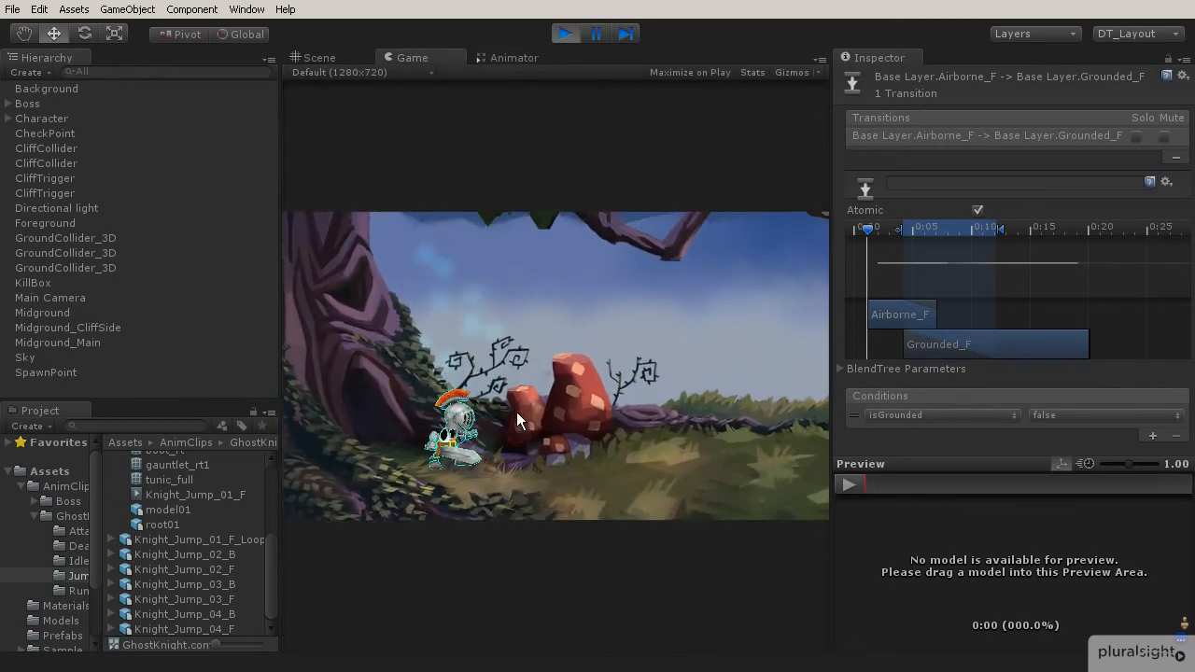
left_click(504, 56)
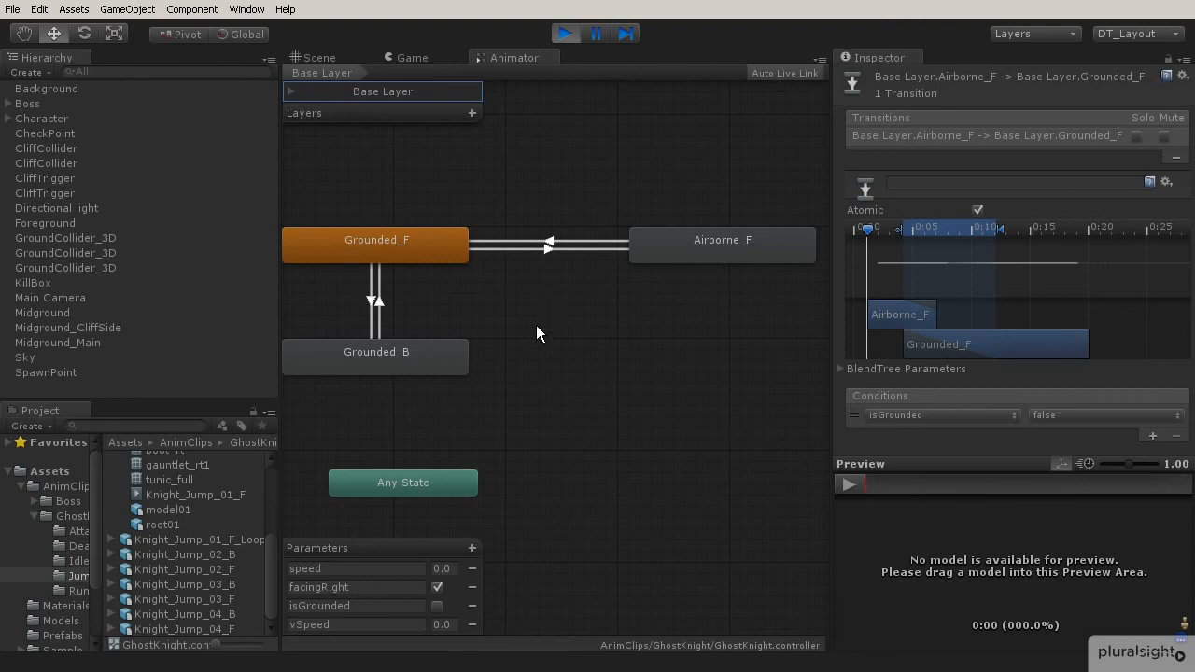
left_click(565, 33)
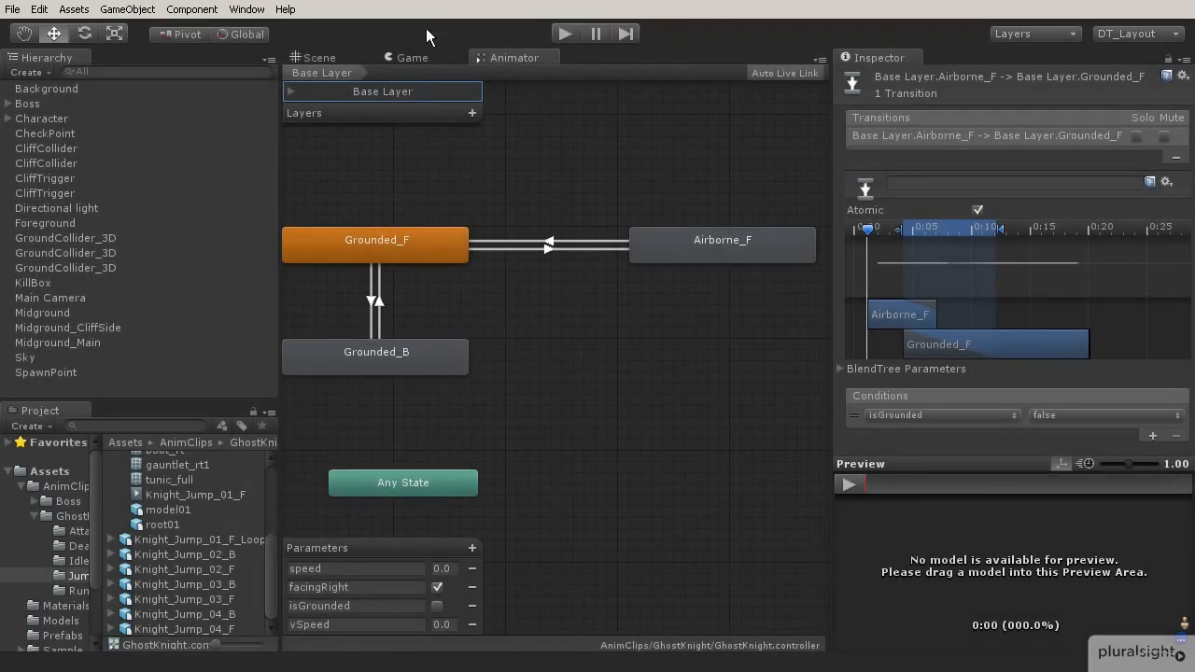
Select the character's GroundCheck object in the Scene view and examine its placement around the character's feet.
left_click(341, 60)
scroll(599, 355, "up", 3)
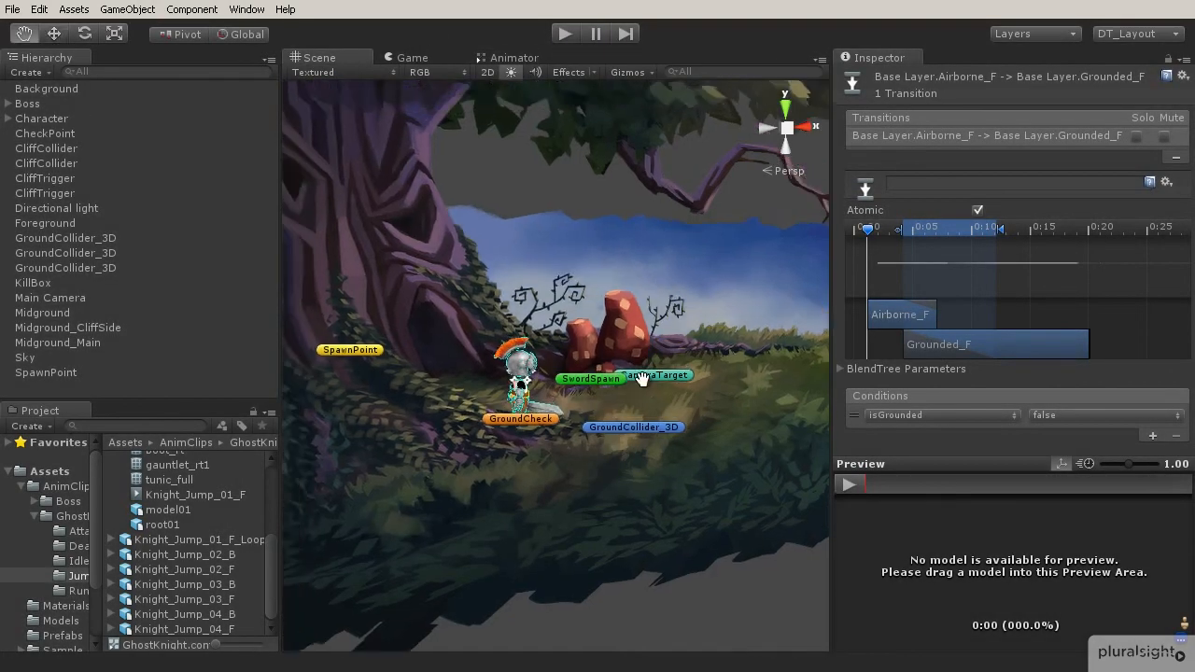
scroll(560, 406, "down", 2)
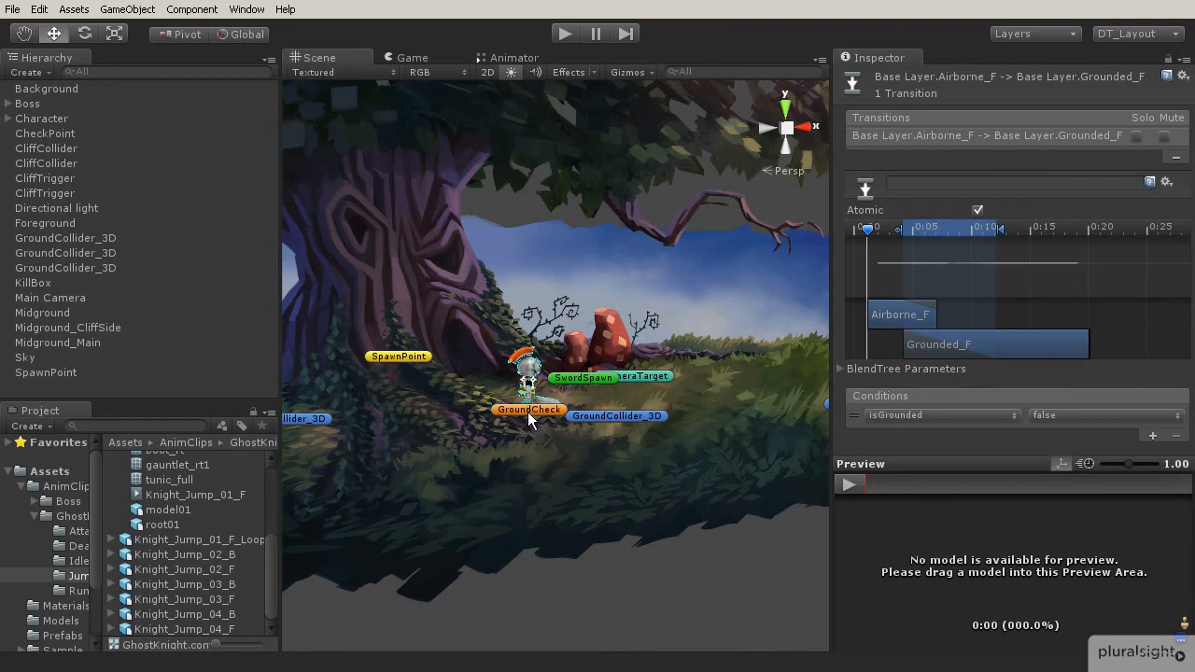
left_click(528, 410)
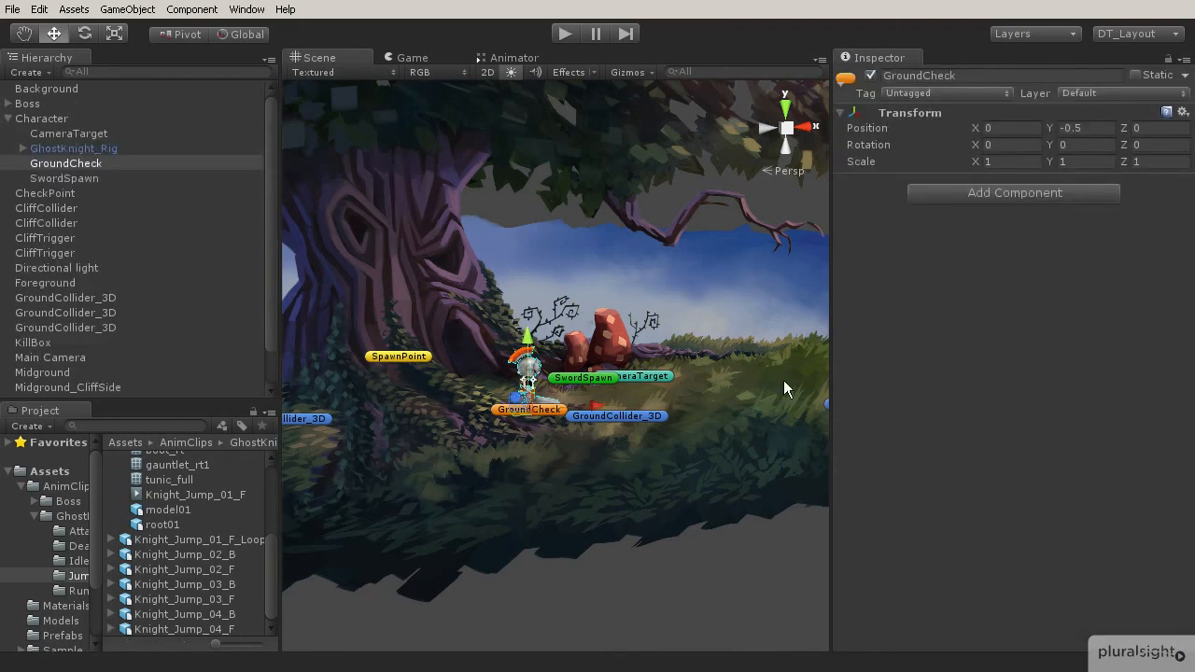
left_click_drag(550, 389, 463, 425, "alt")
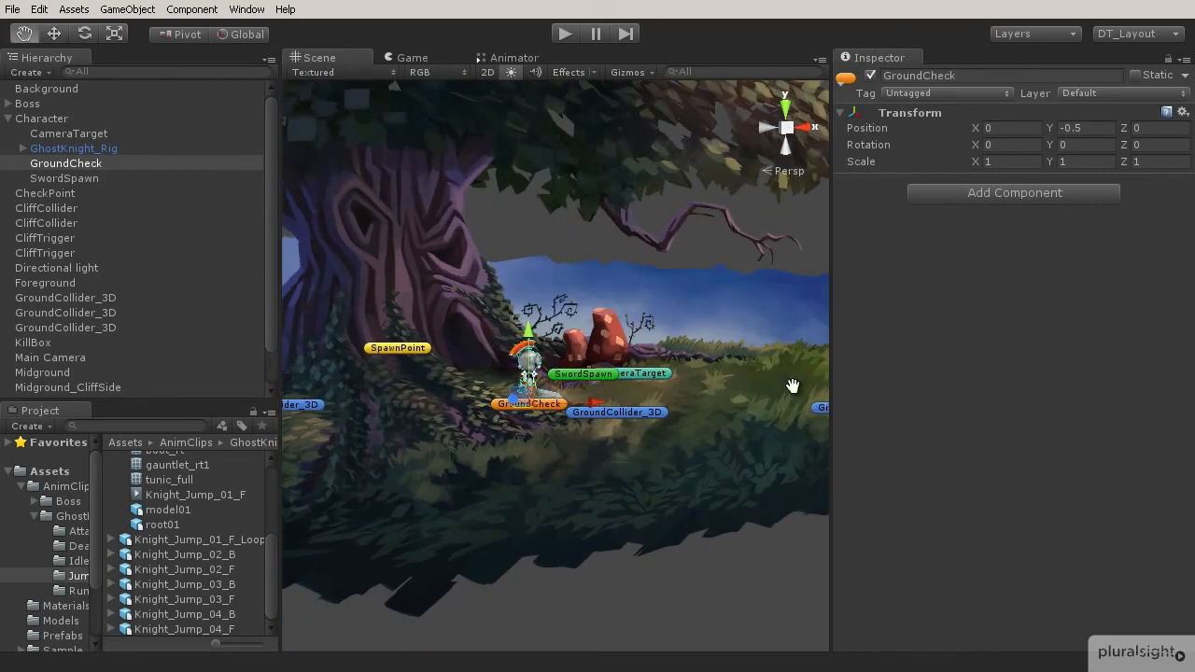
scroll(585, 398, "up", 5)
left_click_drag(748, 389, 656, 419, "alt")
middle_click_drag(657, 419, 715, 425)
scroll(589, 436, "down", 5)
middle_click_drag(454, 425, 497, 435)
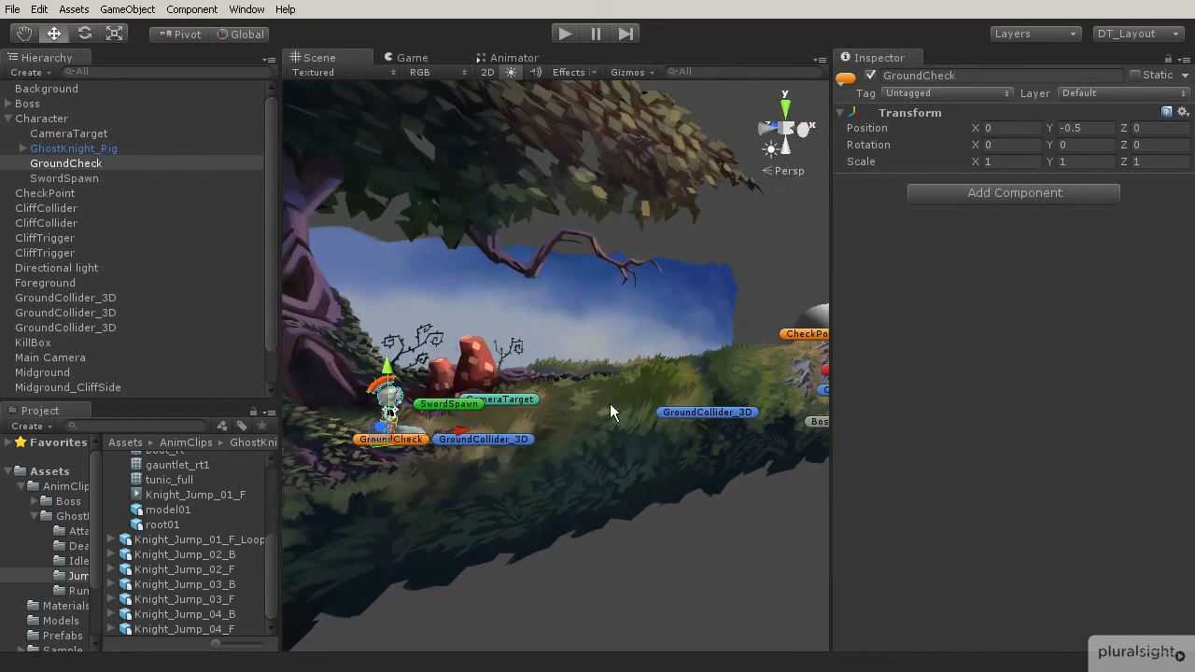
middle_click_drag(713, 382, 757, 335)
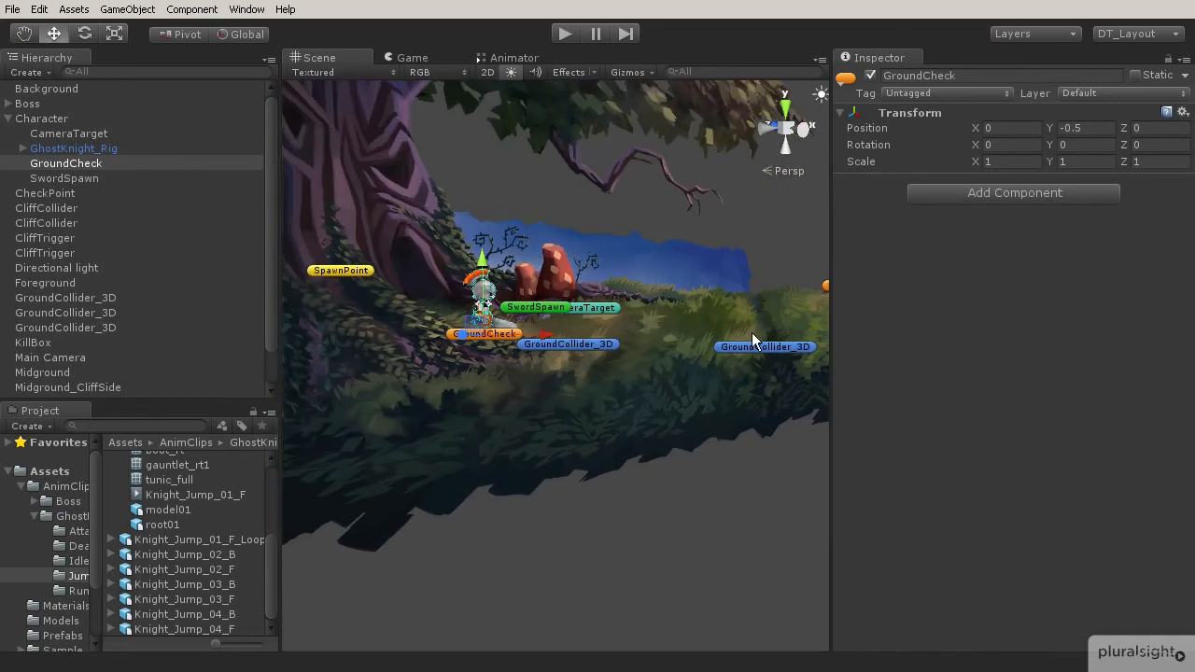